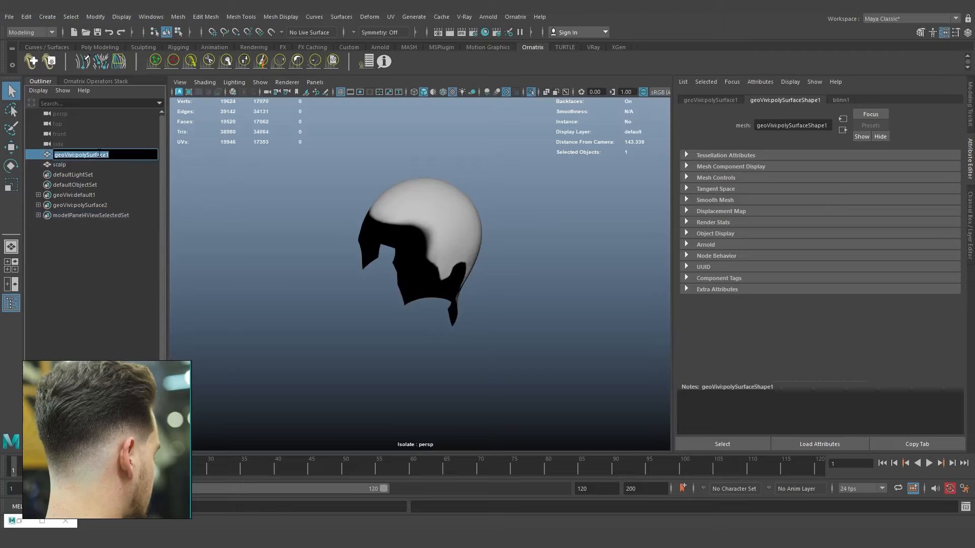
Rename the full head mesh as head and turn off isolation so the whole head displays with the scalp.
type("head")
key("Return")
left_click(531, 92)
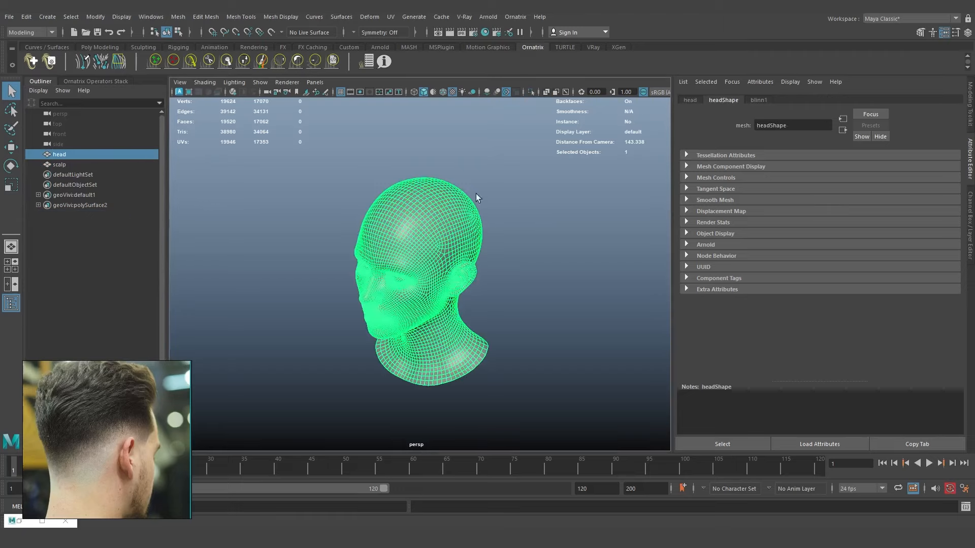
left_click_drag(476, 193, 502, 264, "alt")
Select the scalp mesh and check its translate, rotate and scale channels.
left_click(59, 164)
left_click(969, 105)
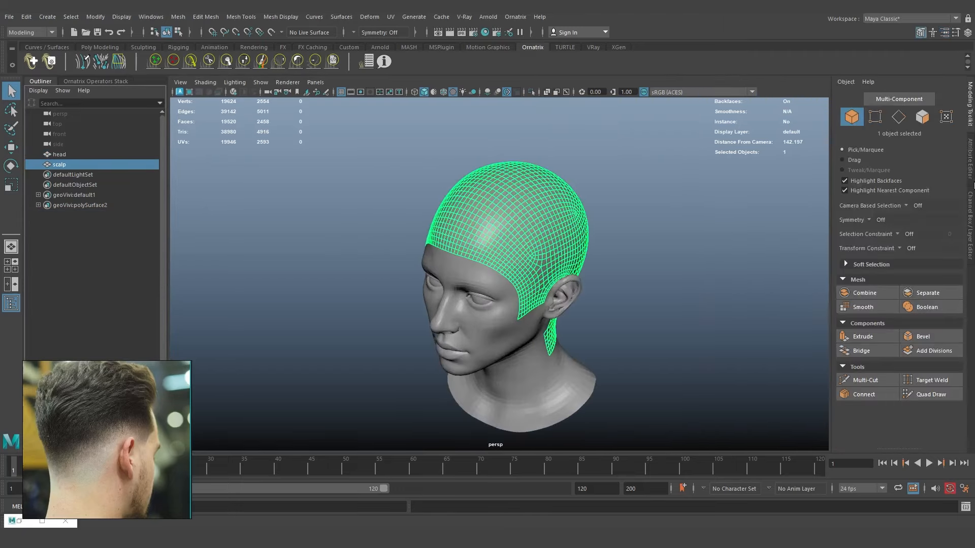
left_click(969, 159)
left_click(971, 224)
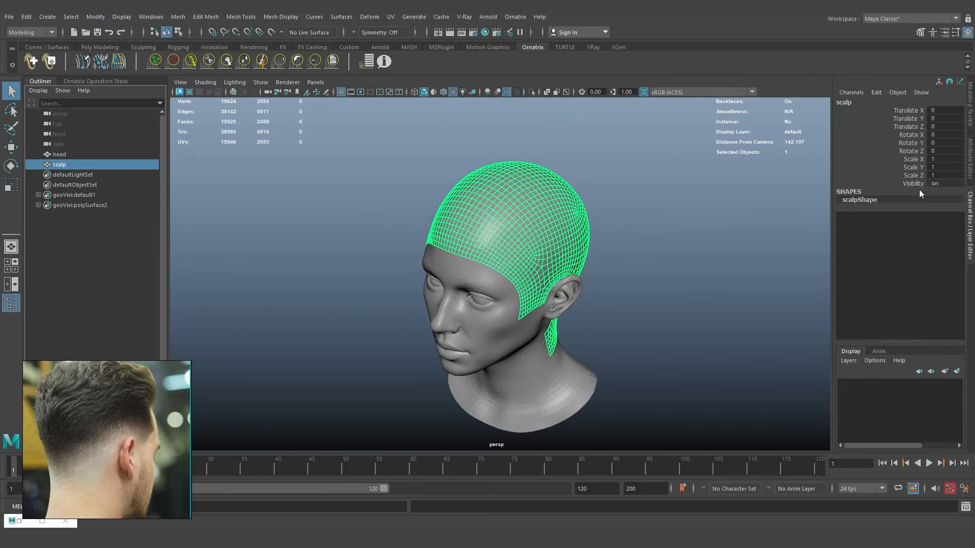
scroll(591, 269, "down", 3)
left_click_drag(592, 269, 613, 268, "alt")
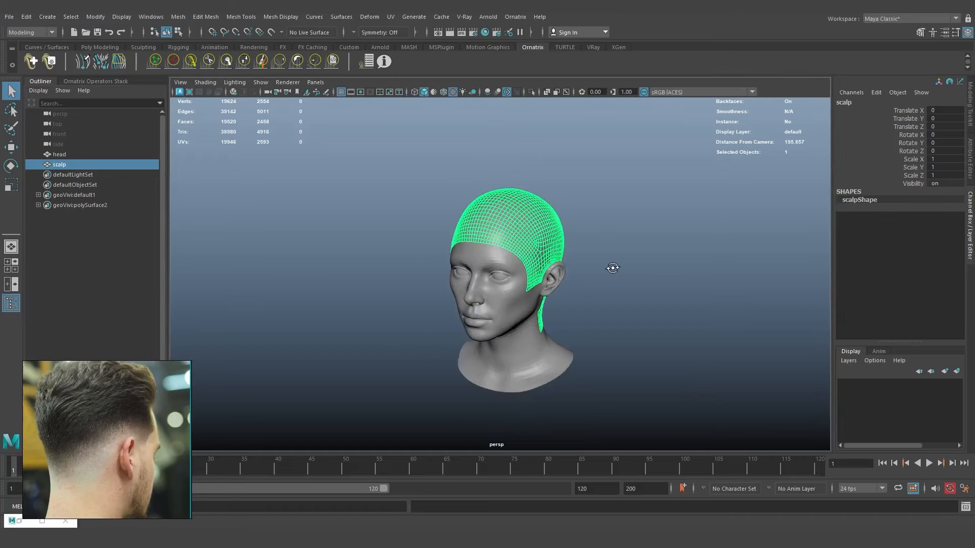
Add Ornatrix hair to the scalp mesh from a hair preset.
left_click(628, 251)
left_click(76, 164)
left_click(515, 17)
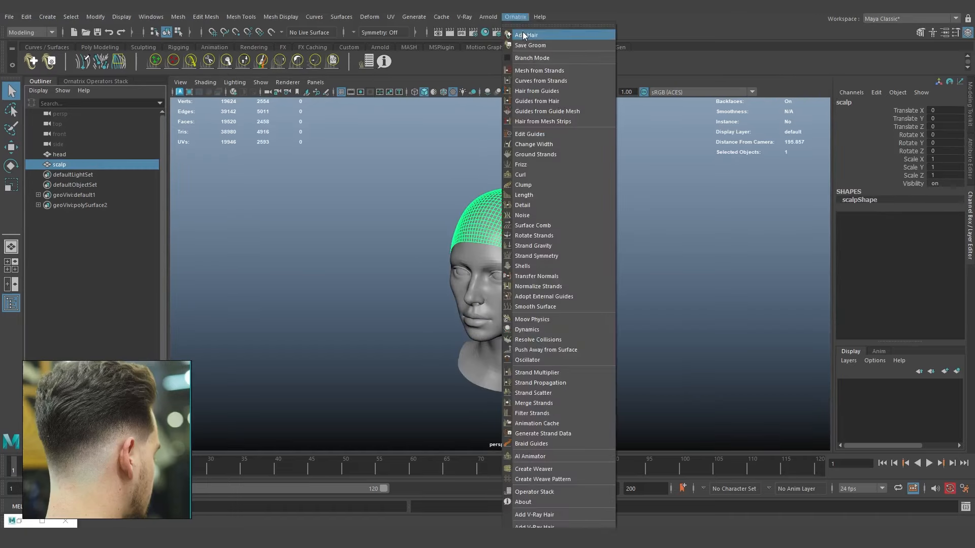
left_click(523, 32)
double_click(394, 211)
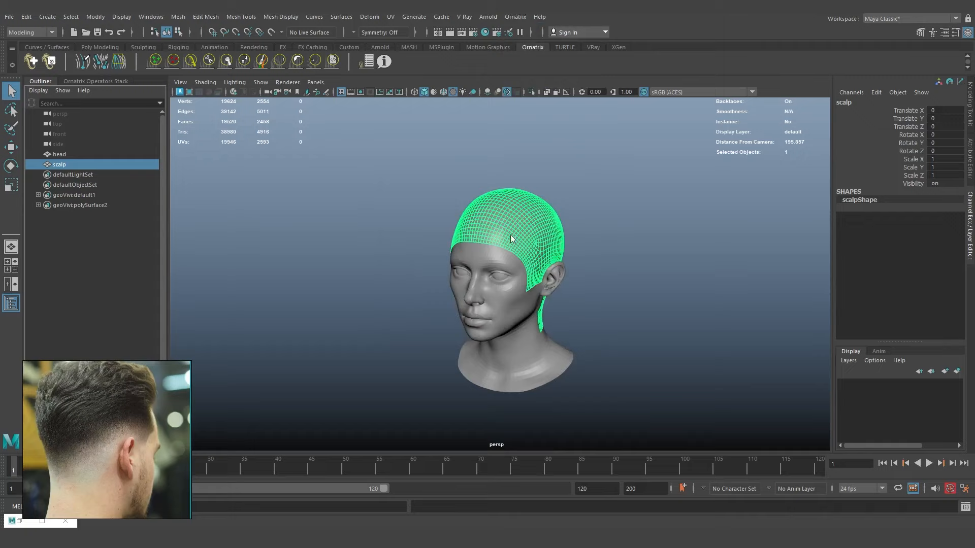
Shorten the guides' length to about 2.357 in the GuidesFromMesh1 operator.
left_click(94, 82)
left_click(81, 171)
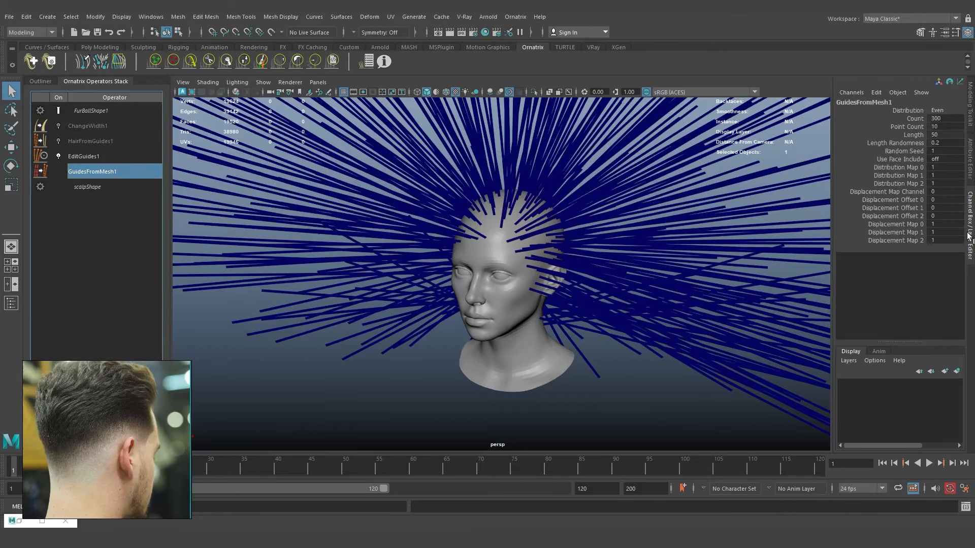
left_click(970, 177)
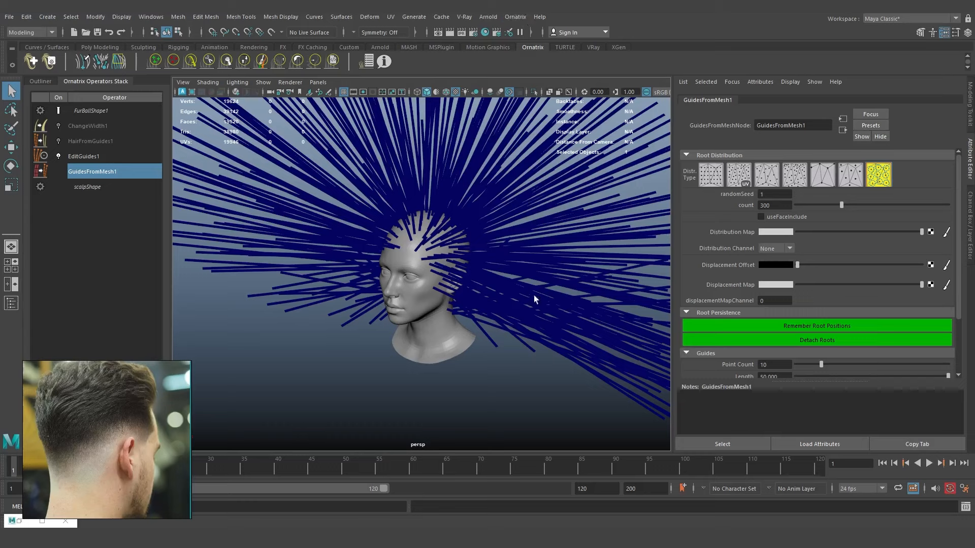
scroll(843, 337, "down", 3)
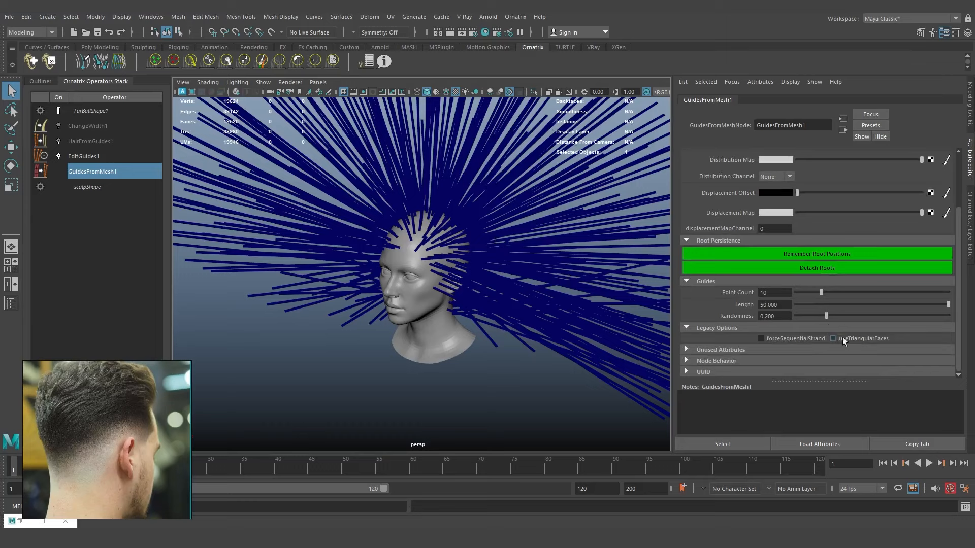
left_click_drag(827, 304, 807, 306)
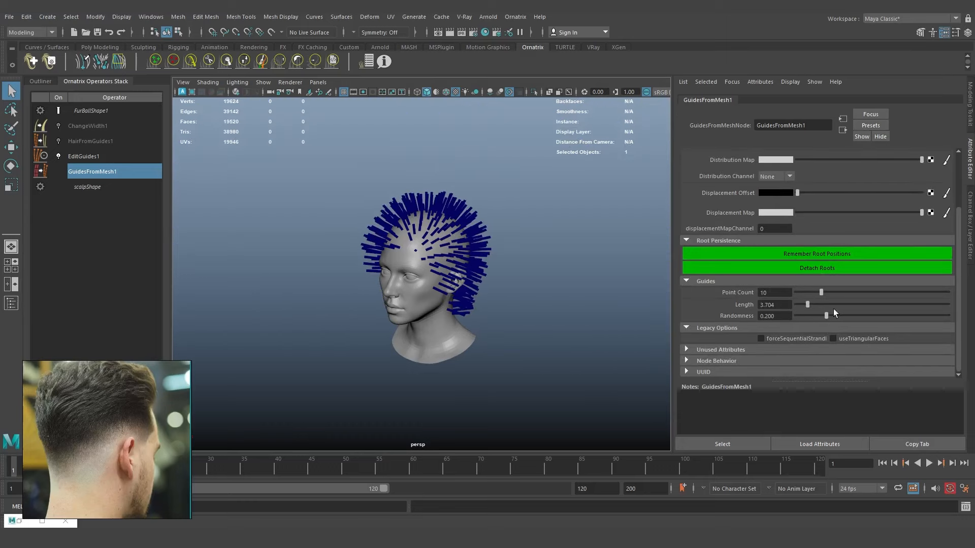
middle_click_drag(444, 295, 440, 323, "alt")
scroll(440, 323, "up", 5)
left_click_drag(807, 305, 803, 303)
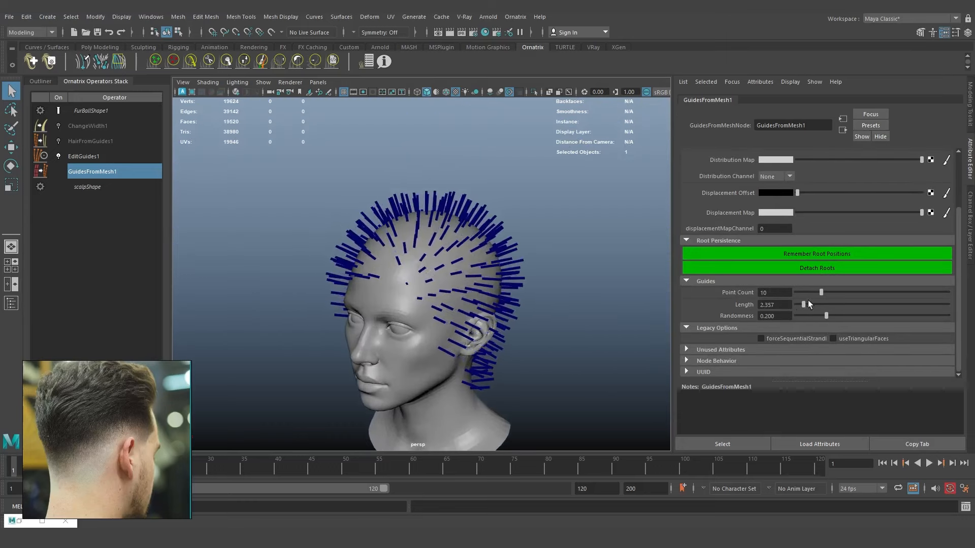
scroll(808, 301, "up", 3)
left_click_drag(447, 277, 414, 277, "alt")
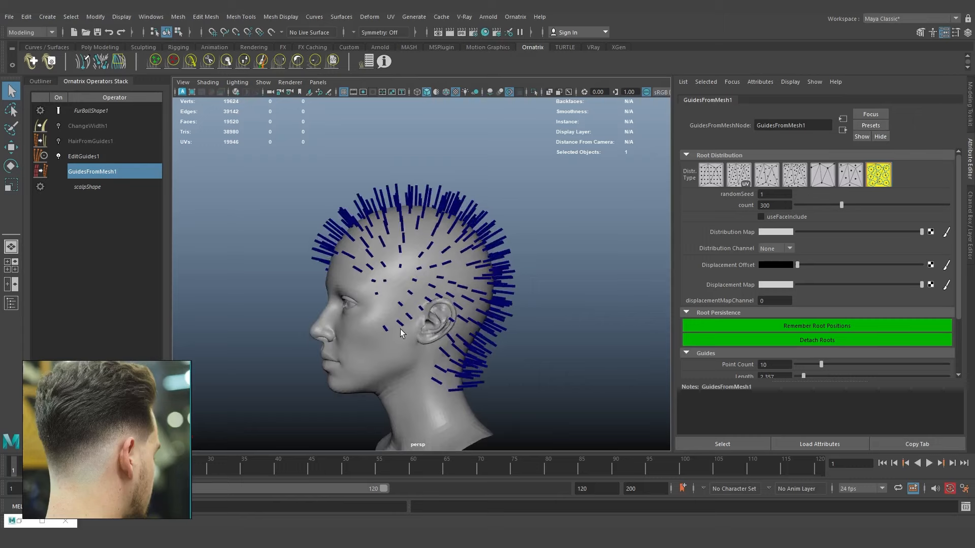
left_click_drag(401, 333, 351, 328, "alt")
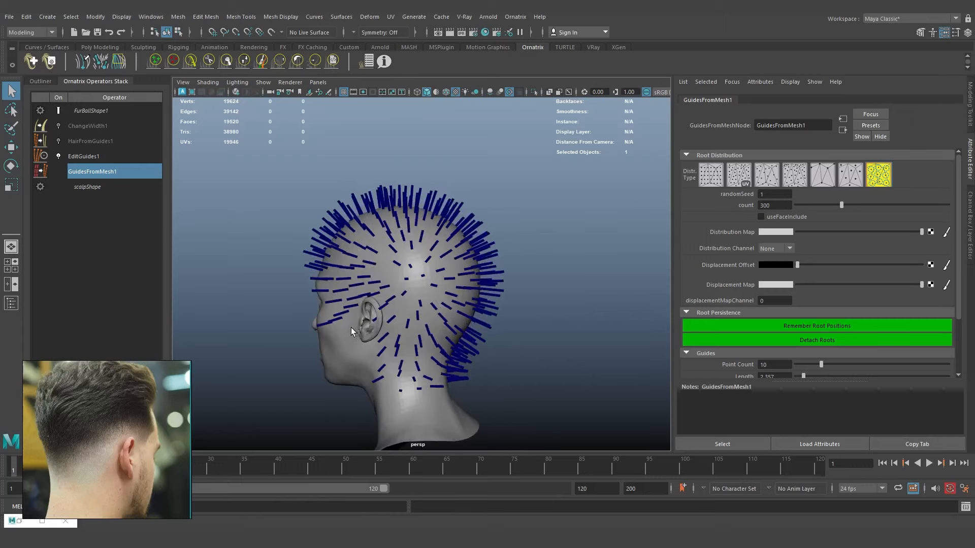
Connect the Head_Mask_Hair.png texture from the Hypershade to the Distribution Map of the GuidesFromMesh1 operator.
left_click(482, 34)
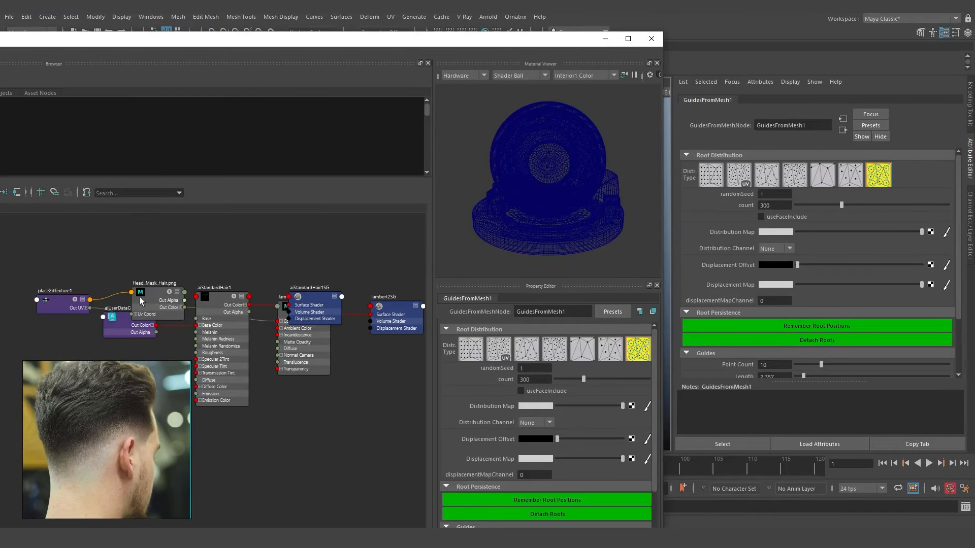
left_click_drag(153, 297, 151, 259)
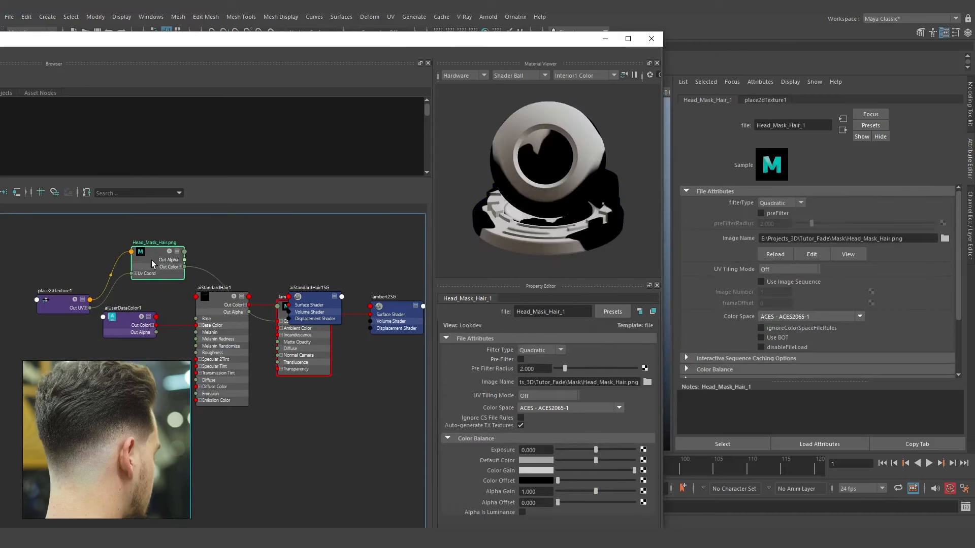
left_click_drag(570, 40, 580, 290)
left_click(450, 205)
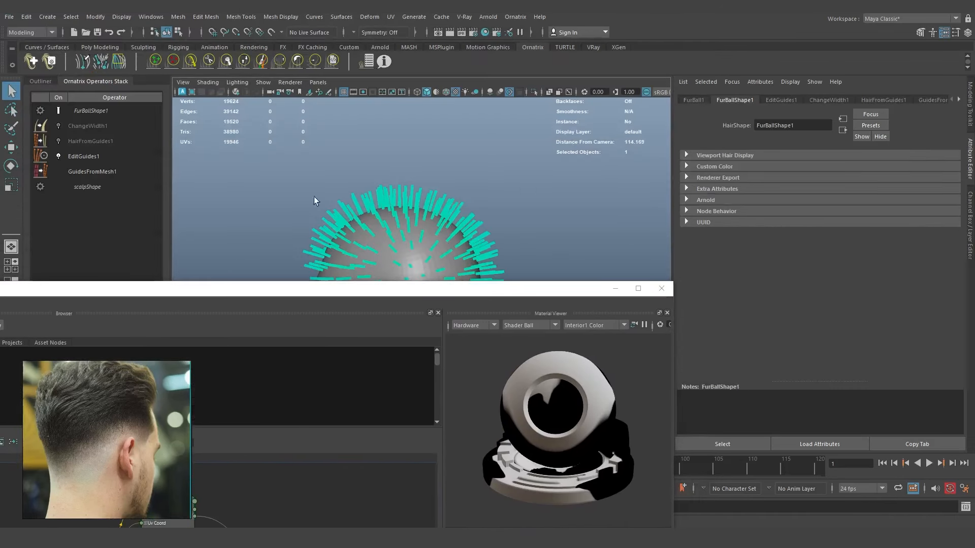
left_click(81, 157)
left_click(92, 172)
left_click_drag(353, 285, 351, 121)
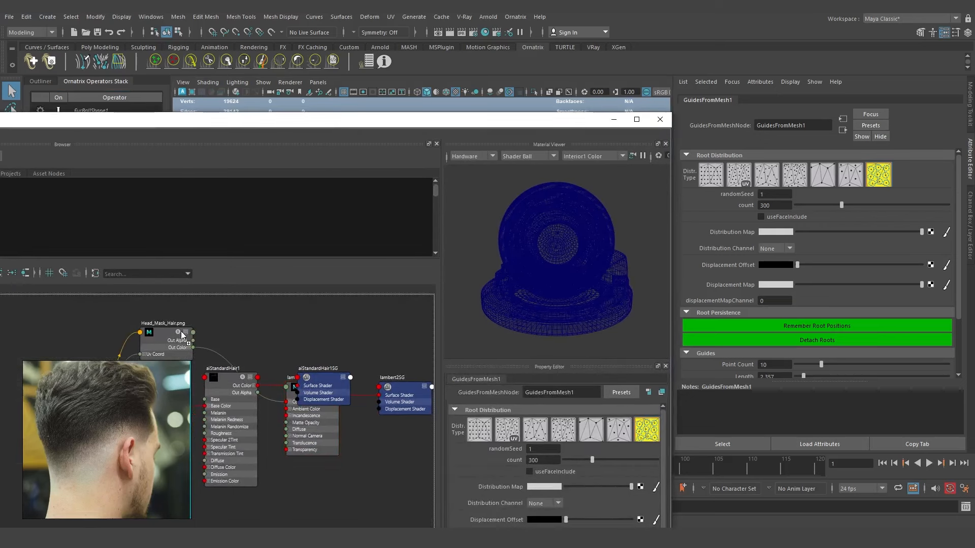
middle_click_drag(818, 234, 818, 233)
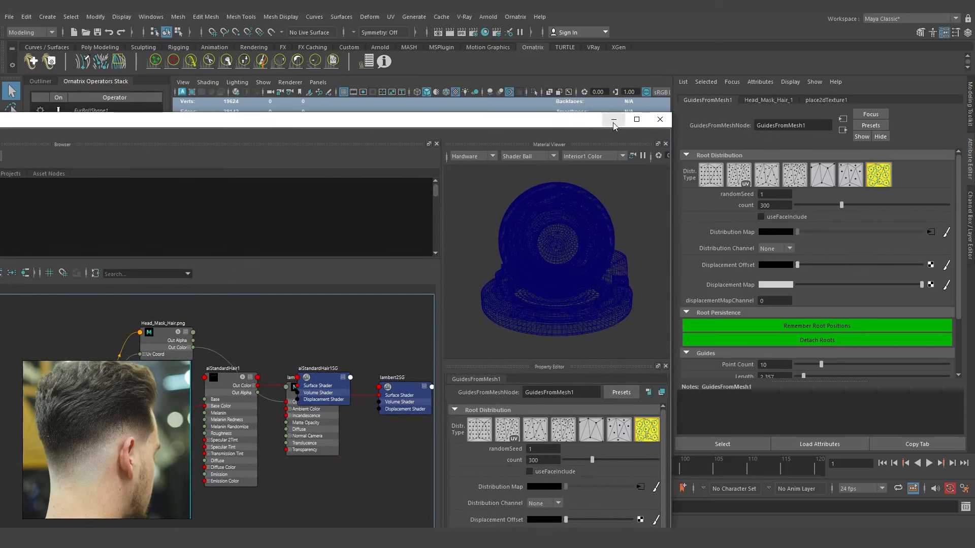
left_click(613, 119)
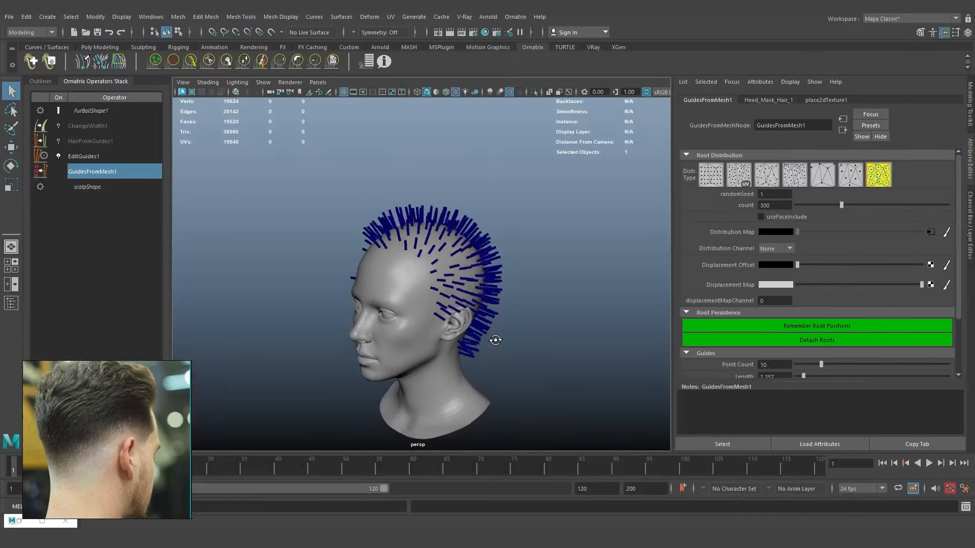
scroll(356, 347, "up", 5)
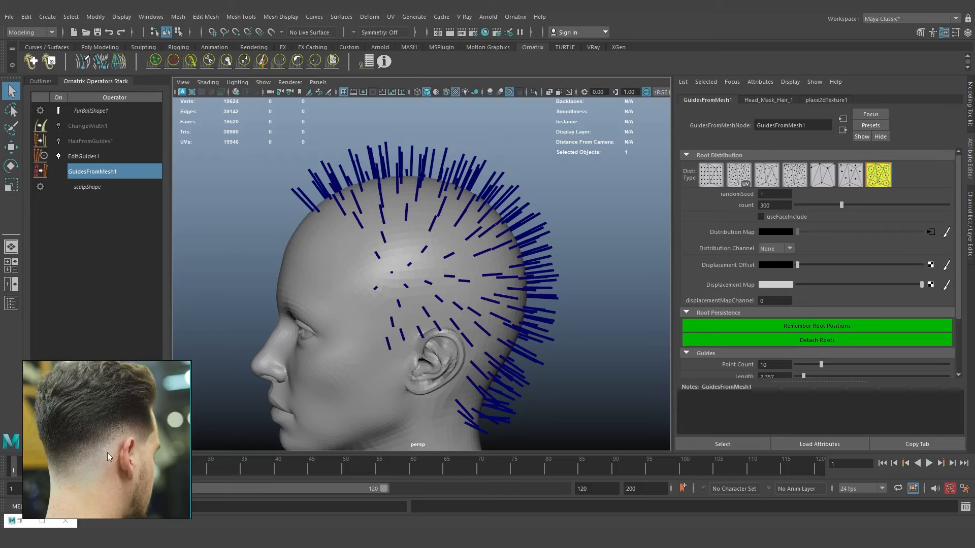
Add a Surface Comb operator above EditGuides1 in the operator stack.
left_click(84, 155)
left_click(515, 17)
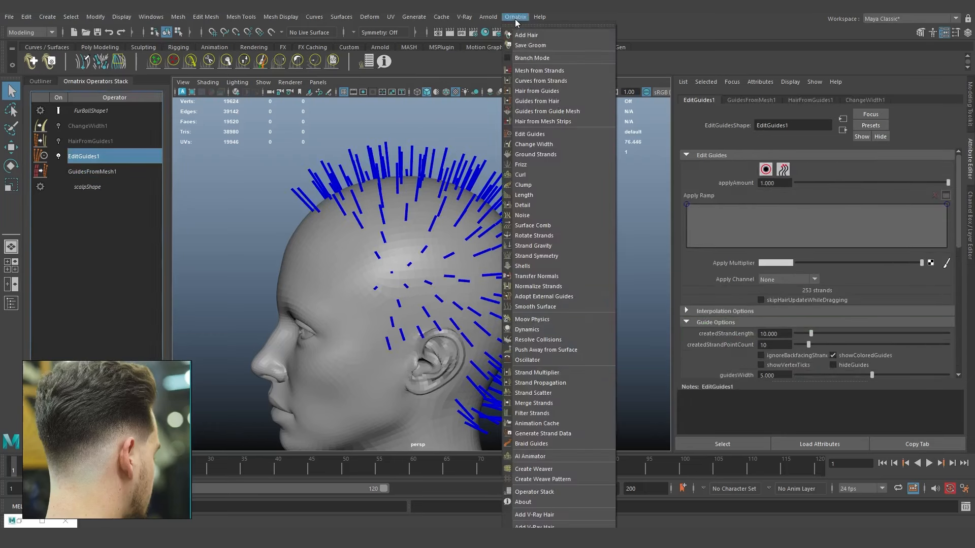
left_click(532, 225)
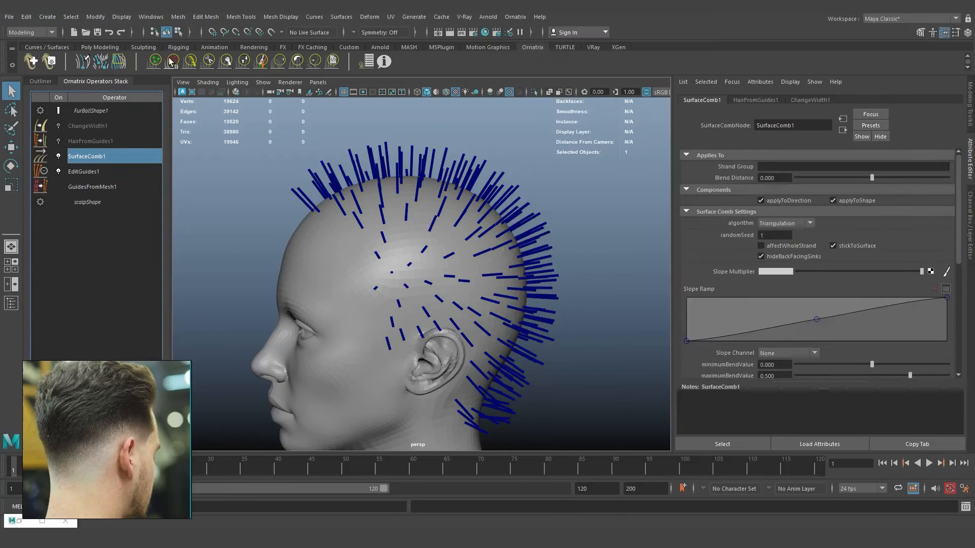
left_click_drag(515, 254, 417, 293, "alt")
middle_click_drag(417, 293, 425, 252, "alt")
right_click_drag(522, 249, 406, 258, "alt")
left_click_drag(406, 259, 454, 241, "alt")
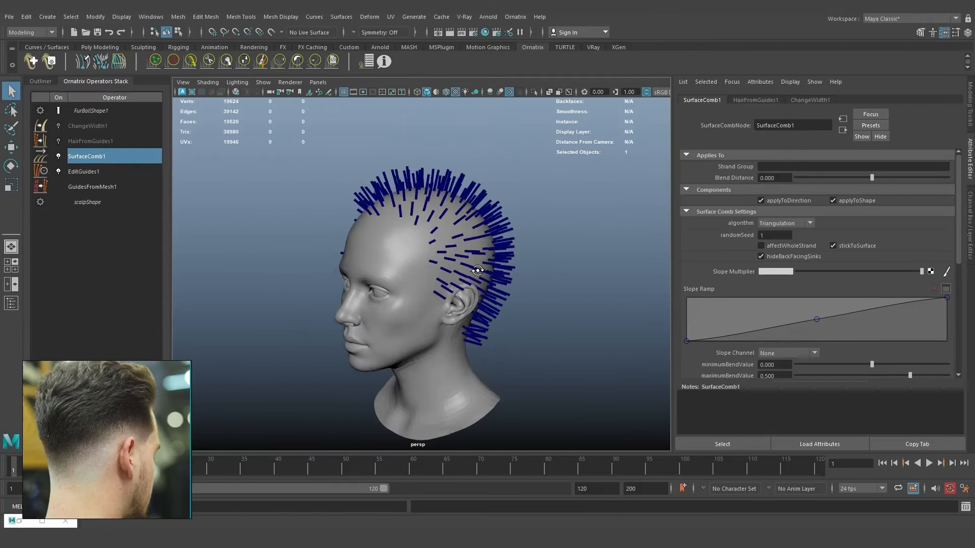
Draw Surface Comb sinks with Edit Sinks, directing the guides backward on top and downward along the side and back of the head.
left_click(101, 62)
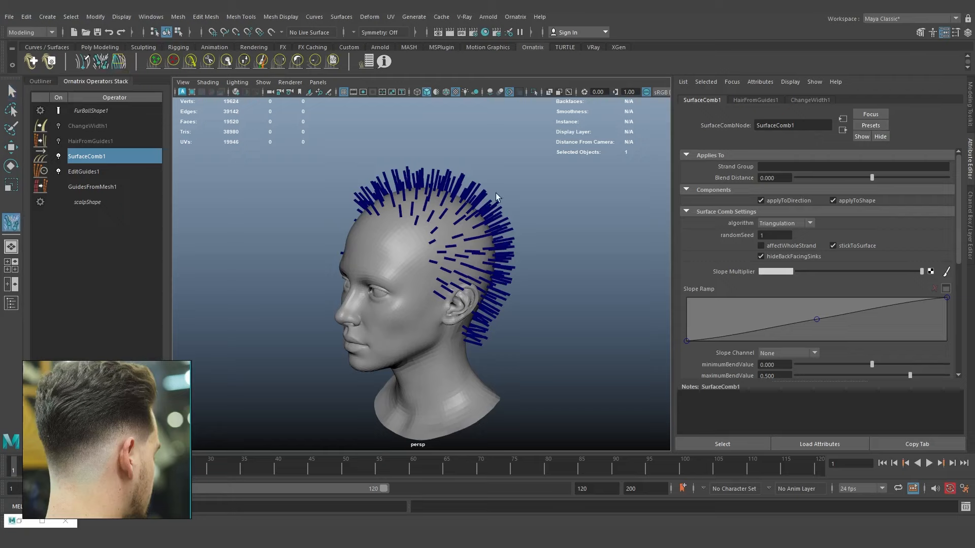
left_click_drag(496, 193, 432, 218, "alt")
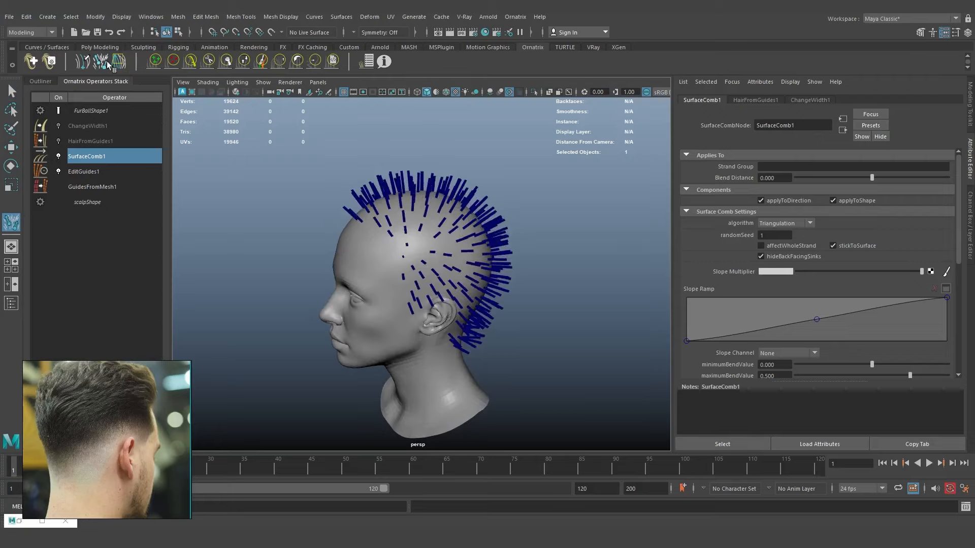
left_click_drag(462, 249, 495, 280, "alt")
left_click_drag(398, 250, 455, 227)
left_click_drag(489, 278, 443, 257, "alt")
left_click_drag(372, 244, 397, 255)
left_click_drag(452, 278, 437, 273, "alt")
left_click_drag(366, 275, 420, 288)
left_click_drag(399, 216, 409, 243)
left_click_drag(442, 299, 432, 282, "alt")
left_click_drag(400, 297, 404, 332)
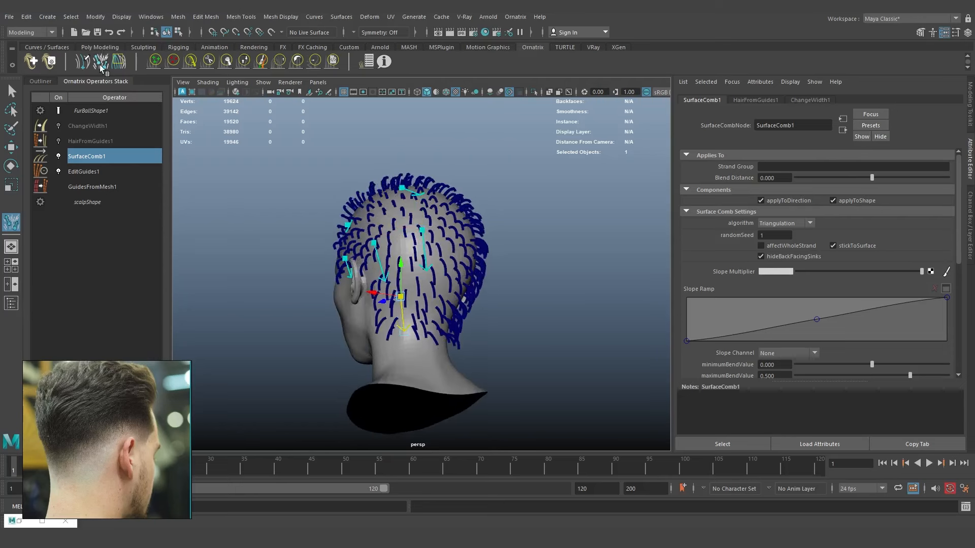
Examine the combed guides from the side and in close-up to judge how they bend over the scalp.
left_click_drag(437, 288, 422, 285, "alt")
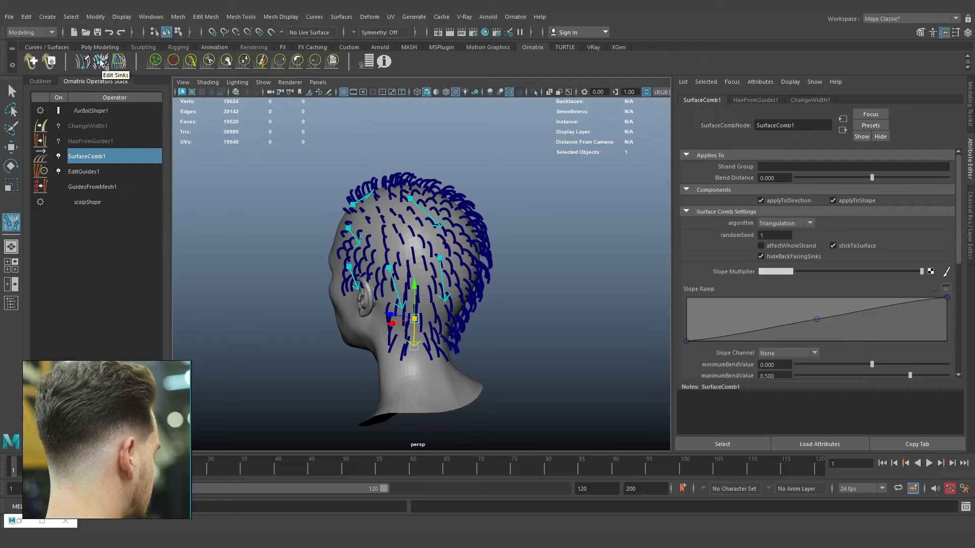
left_click_drag(447, 239, 488, 249, "alt")
right_click_drag(487, 249, 505, 274, "alt")
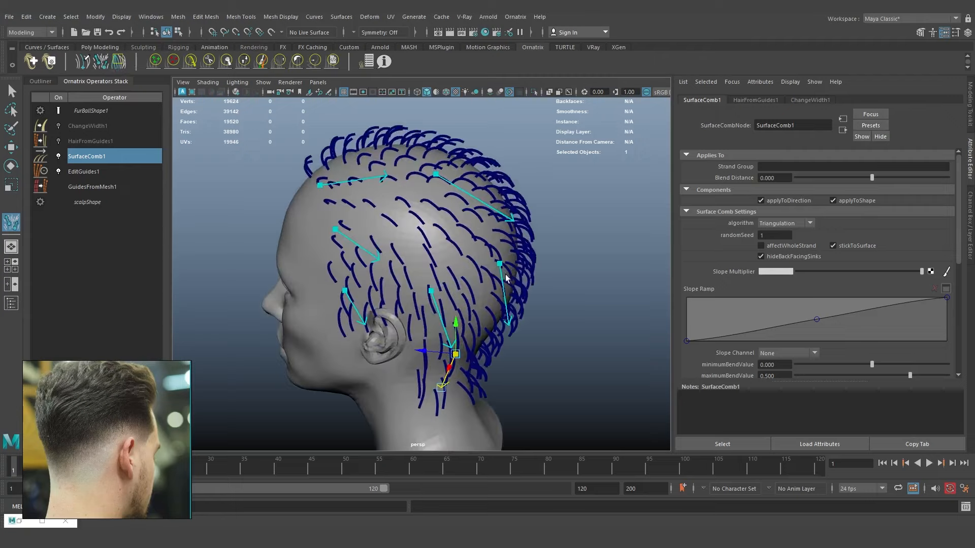
middle_click_drag(457, 244, 462, 335, "alt")
right_click_drag(422, 254, 452, 259, "alt")
left_click_drag(452, 259, 460, 257, "alt")
right_click_drag(460, 257, 474, 266, "alt")
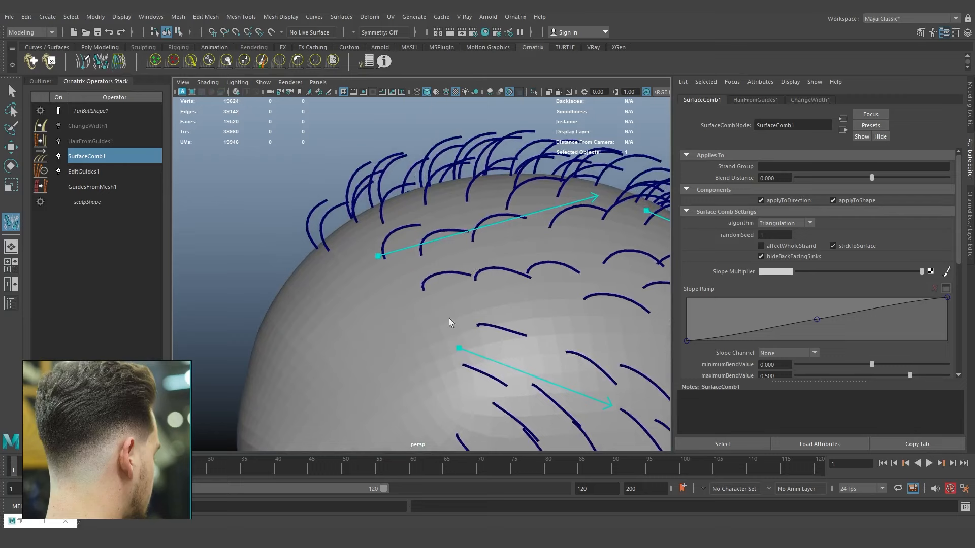
right_click_drag(382, 268, 379, 224, "alt")
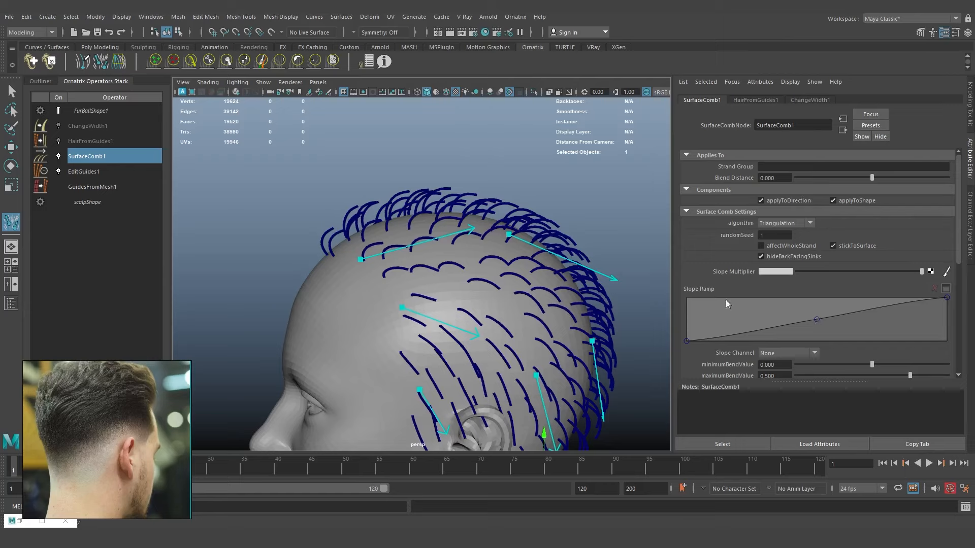
Test the Slope Ramp's effect by shifting its middle point toward the start and returning it to about 0.51, 0.41.
left_click_drag(817, 320, 751, 312)
mouse_move(947, 300)
left_mouse_down()
mouse_move(951, 316)
mouse_move(954, 296)
left_mouse_up()
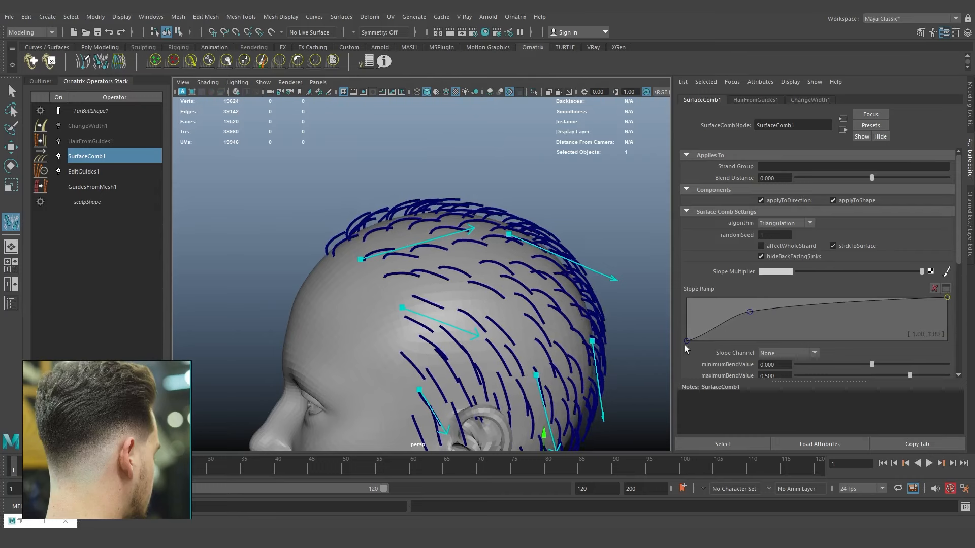
left_click_drag(685, 341, 673, 371)
left_click_drag(749, 311, 818, 323)
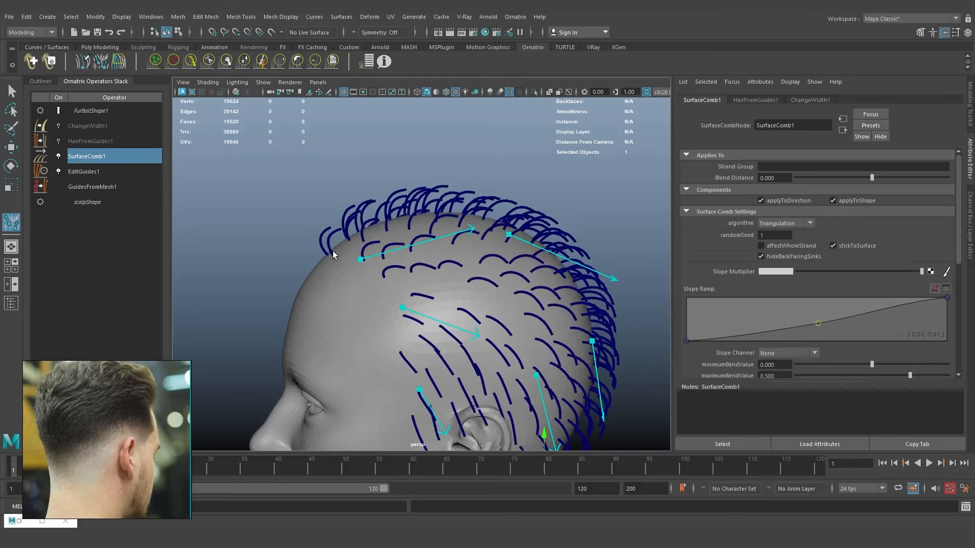
Flatten the guides against the scalp by moving the Slope Ramp's middle point to about 0.10, 0.67.
left_click_drag(819, 326, 712, 310)
key("f")
mouse_move(443, 319)
left_mouse_down("alt")
mouse_move(324, 323)
mouse_move(440, 319)
left_mouse_up("alt")
scroll(381, 210, "up", 4)
scroll(379, 210, "down", 3)
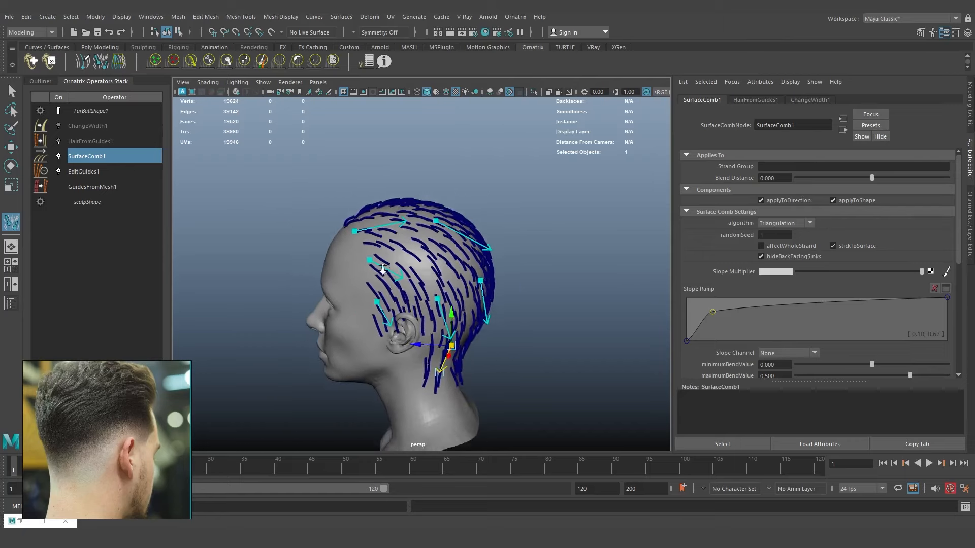
Delete all existing Surface Comb sinks from the top, side and back of the head.
left_click(405, 221)
left_click(389, 268)
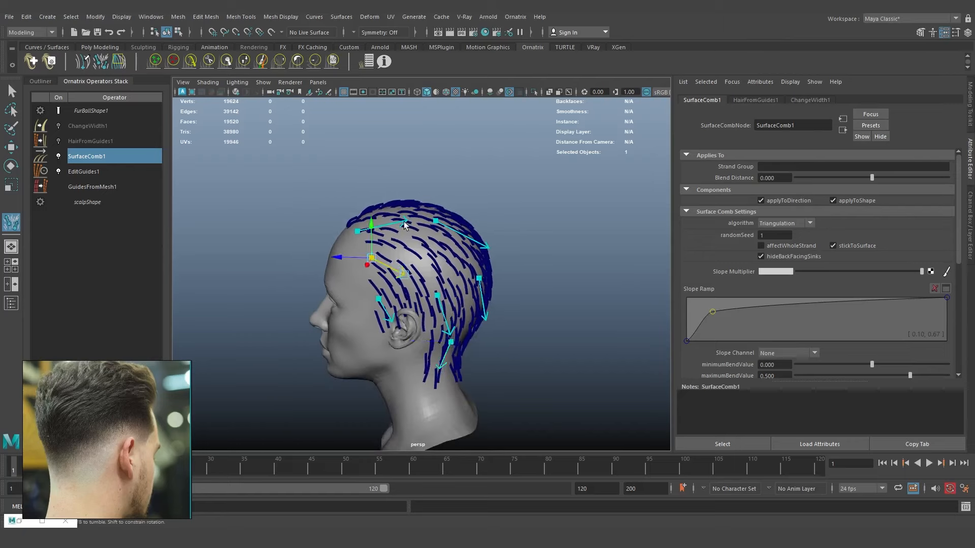
left_click(404, 222)
key("Delete")
left_click(443, 223)
key("Delete")
left_click(393, 267)
key("Delete")
left_click(461, 286)
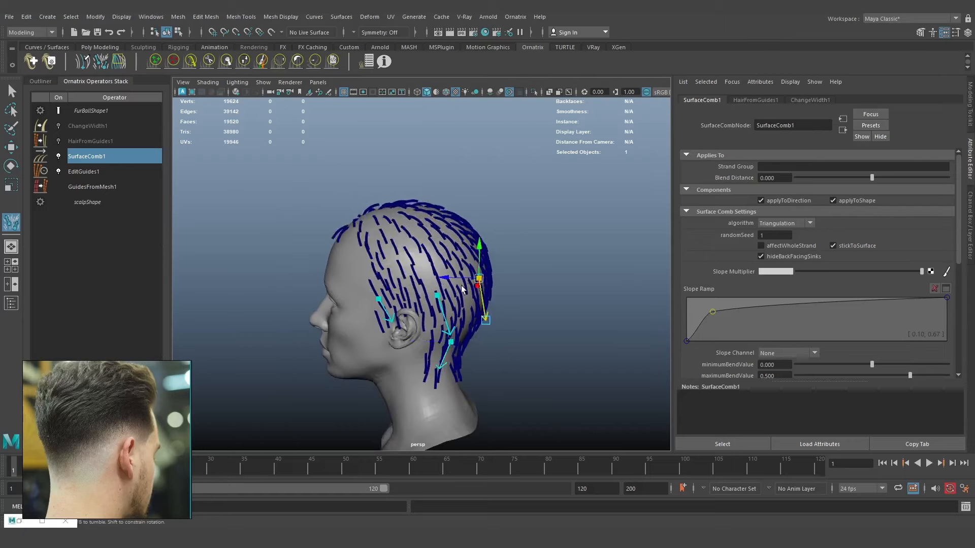
key("Delete")
left_click(436, 295)
key("Delete")
left_click(379, 299)
key("Delete")
left_click(450, 342)
key("Delete")
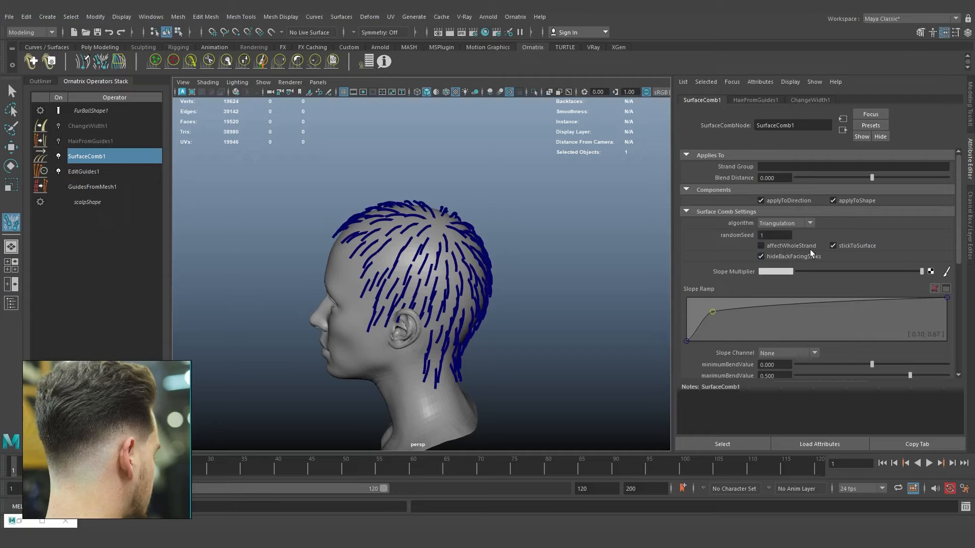
Enable affectWholeStrand in the Surface Comb settings and inspect the guides on the side of the head.
left_click(792, 246)
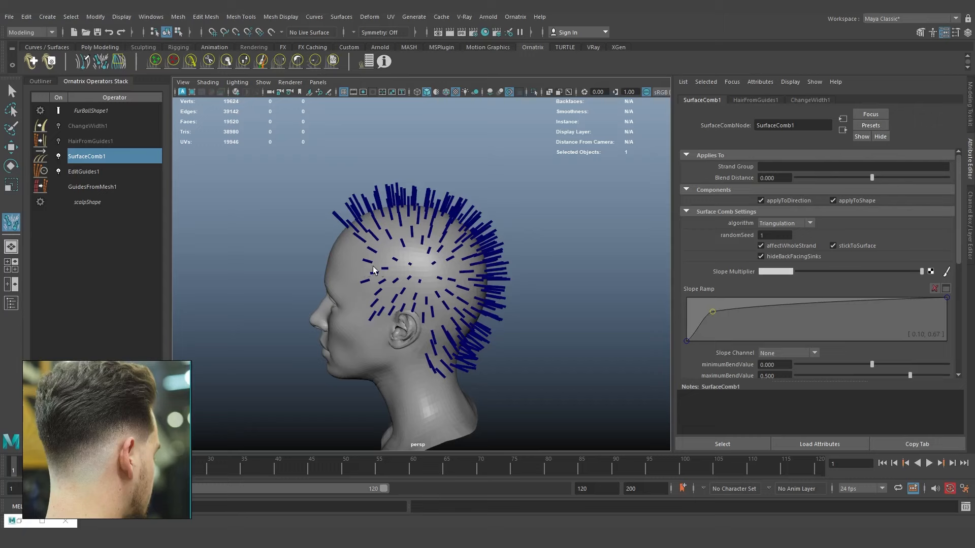
left_click_drag(392, 266, 393, 254, "alt")
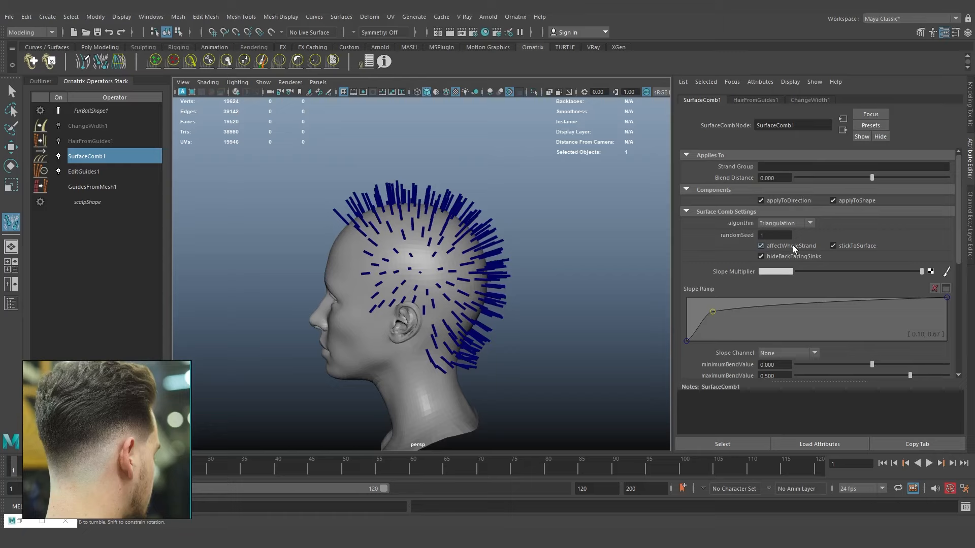
left_click_drag(389, 260, 390, 266, "alt")
right_click_drag(390, 266, 388, 309, "alt")
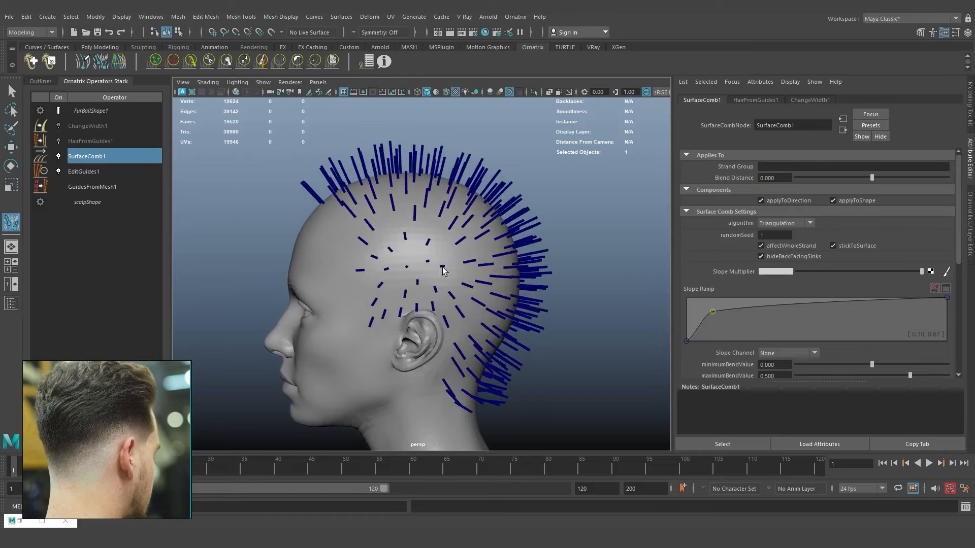
Try a short sink above the sideburn and a row of long downward sinks along the upper side of the head.
left_click_drag(386, 309, 384, 315)
left_click_drag(404, 219, 349, 308, "alt")
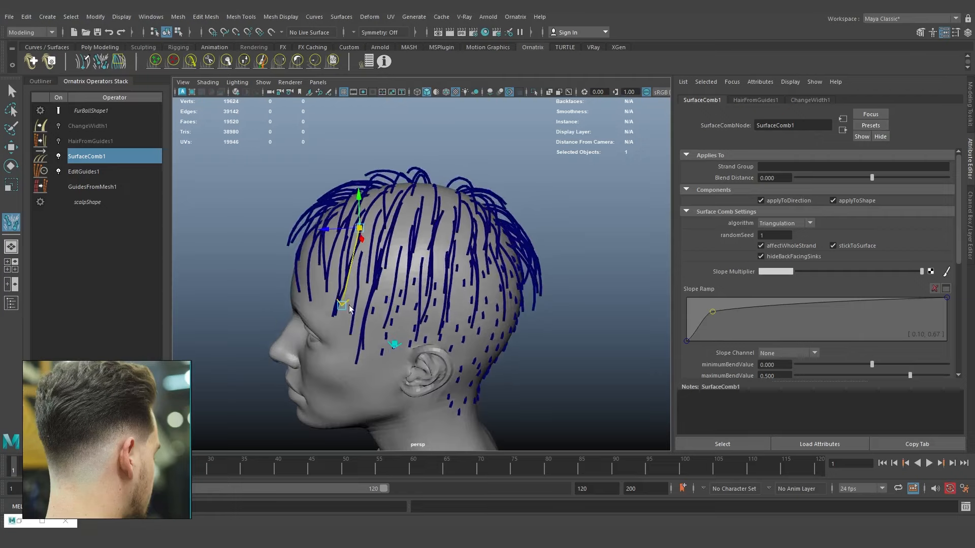
left_click_drag(427, 241, 420, 288, "alt")
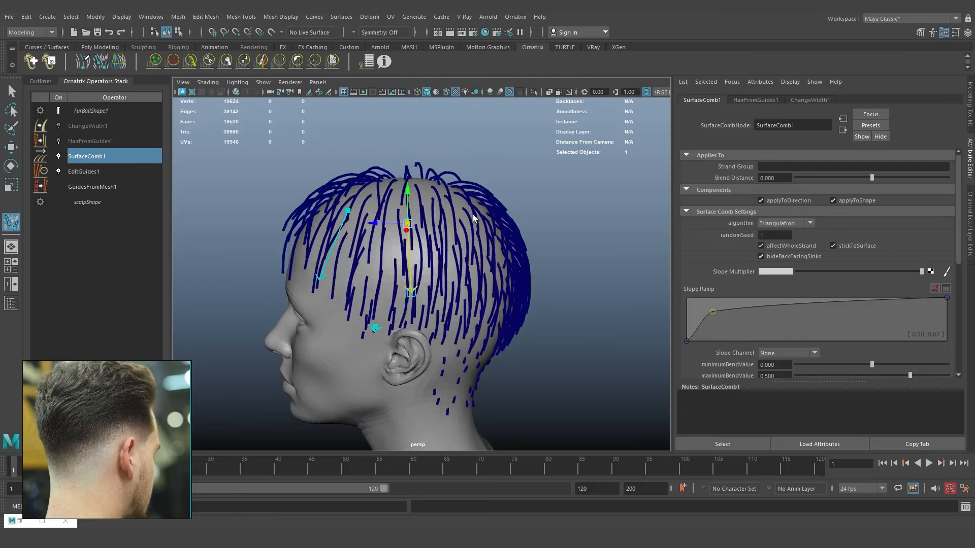
left_click_drag(473, 219, 510, 278)
left_click_drag(444, 231, 465, 302)
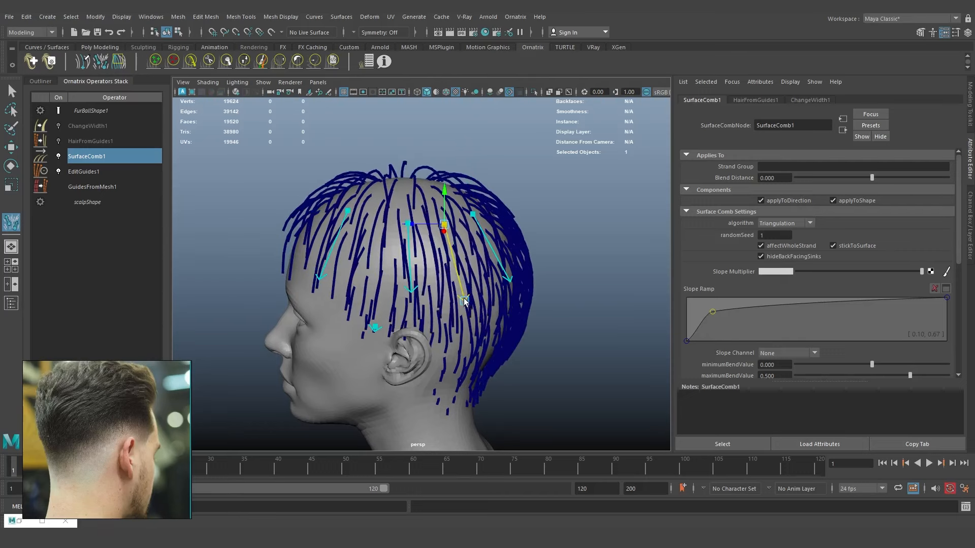
left_click_drag(375, 219, 366, 290)
Try short sinks just below the long row to keep the lower guides short, continuing both rows around the back.
scroll(345, 246, "up", 3)
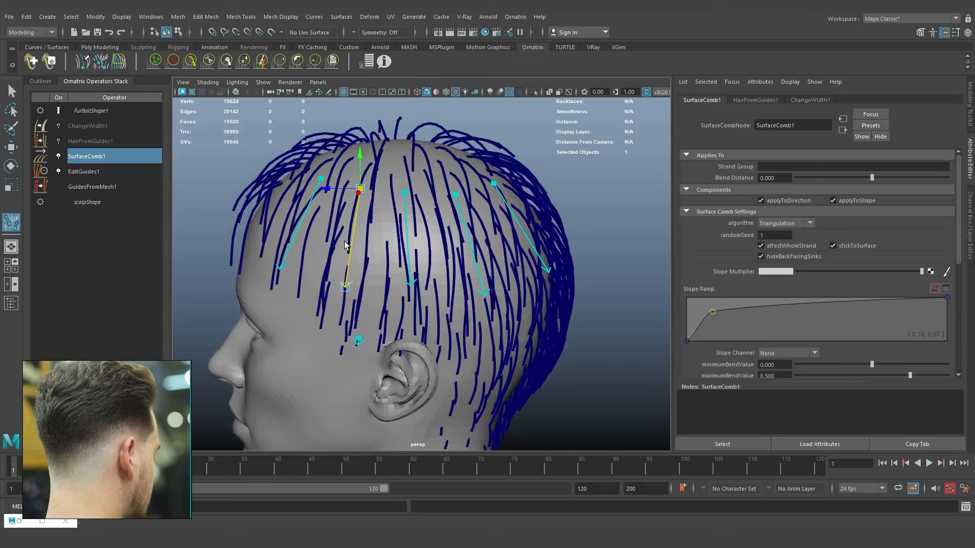
left_click(335, 243)
left_click(389, 237)
left_click(432, 240)
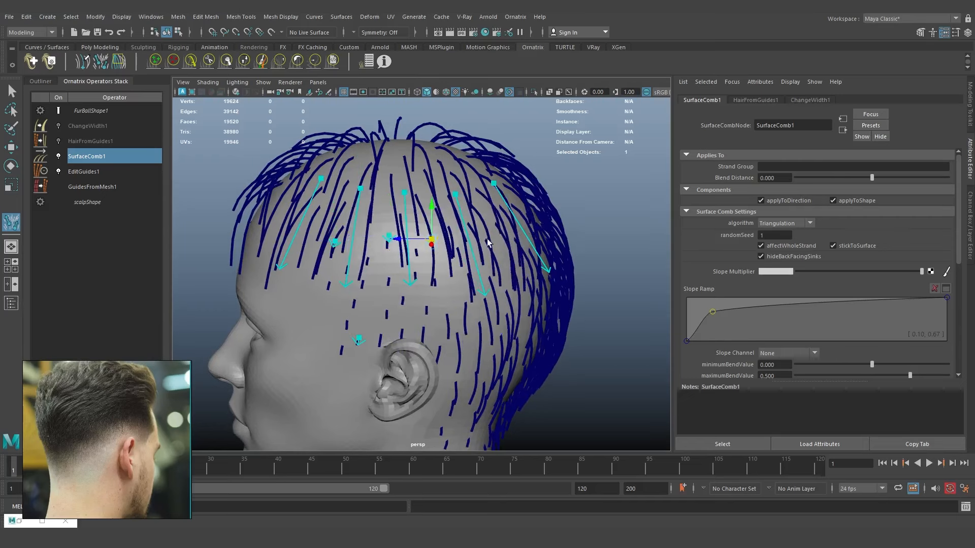
left_click_drag(578, 253, 426, 274, "alt")
left_click_drag(435, 195, 431, 267)
scroll(507, 320, "down", 4)
left_click_drag(508, 319, 568, 318, "alt")
scroll(568, 318, "up", 5)
scroll(472, 314, "down", 4)
mouse_move(482, 293)
left_mouse_down("alt")
mouse_move(540, 292)
mouse_move(375, 294)
mouse_move(529, 295)
mouse_move(501, 295)
left_mouse_up("alt")
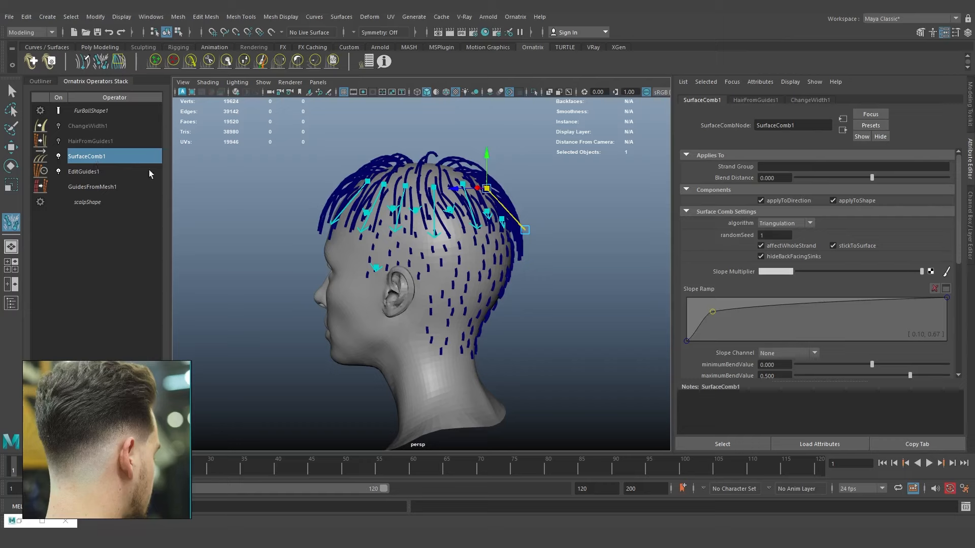
left_click_drag(448, 259, 481, 244, "alt")
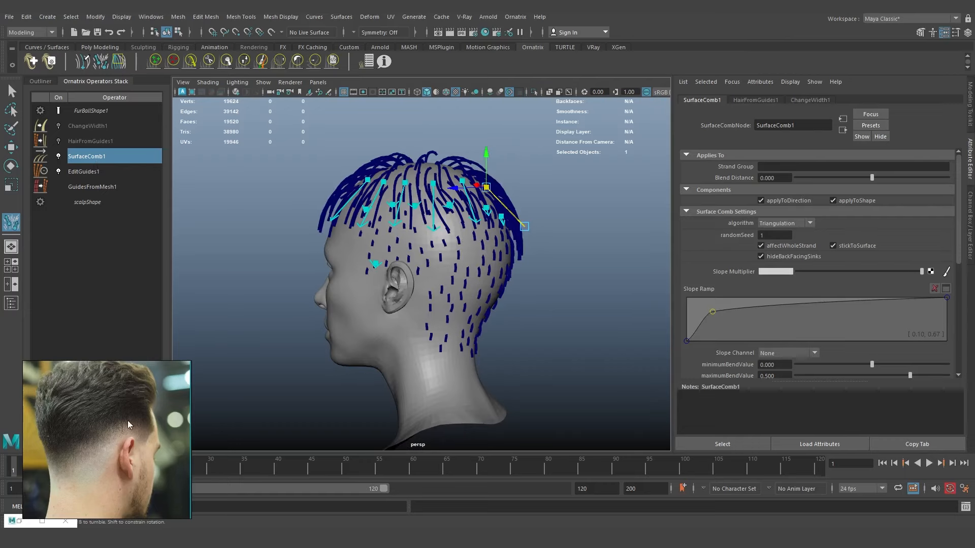
Delete all the long and short trial sinks from the side and back of the head.
left_click(367, 180)
key("Delete")
left_click(384, 182)
key("Delete")
left_click(405, 183)
key("Delete")
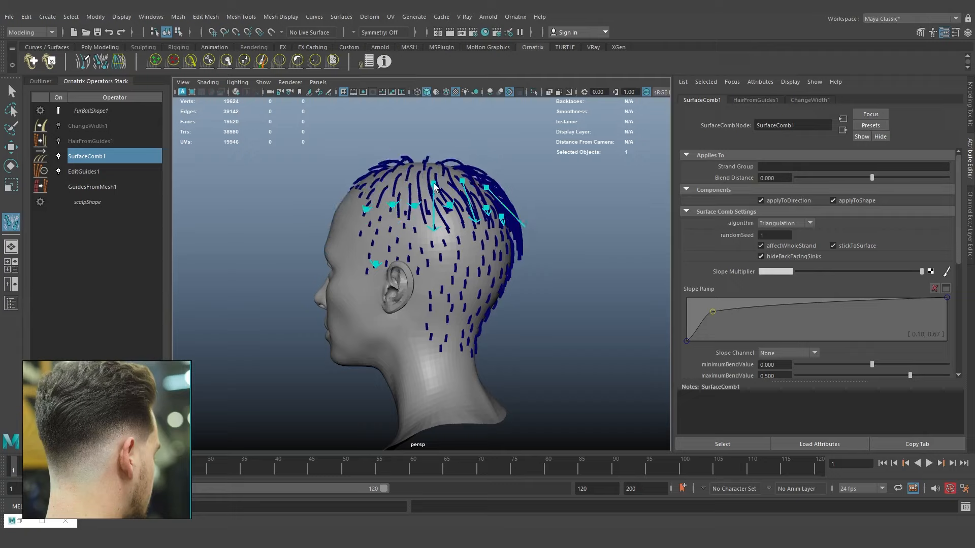
left_click(434, 183)
key("Delete")
left_click(462, 181)
key("Delete")
left_click(486, 188)
key("Delete")
left_click(501, 217)
key("Delete")
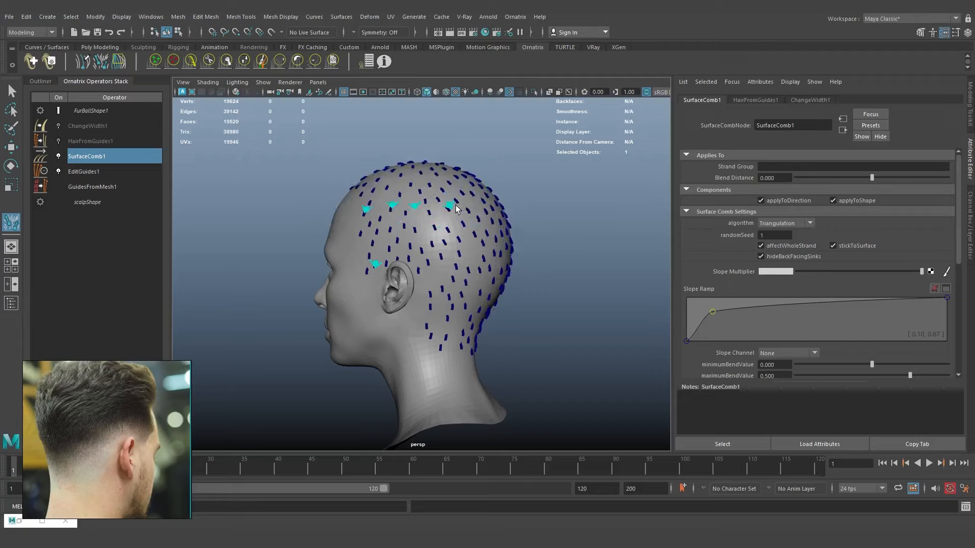
left_click(450, 206)
key("Delete")
left_click(415, 206)
key("Delete")
left_click(393, 206)
key("Delete")
left_click(368, 210)
key("Delete")
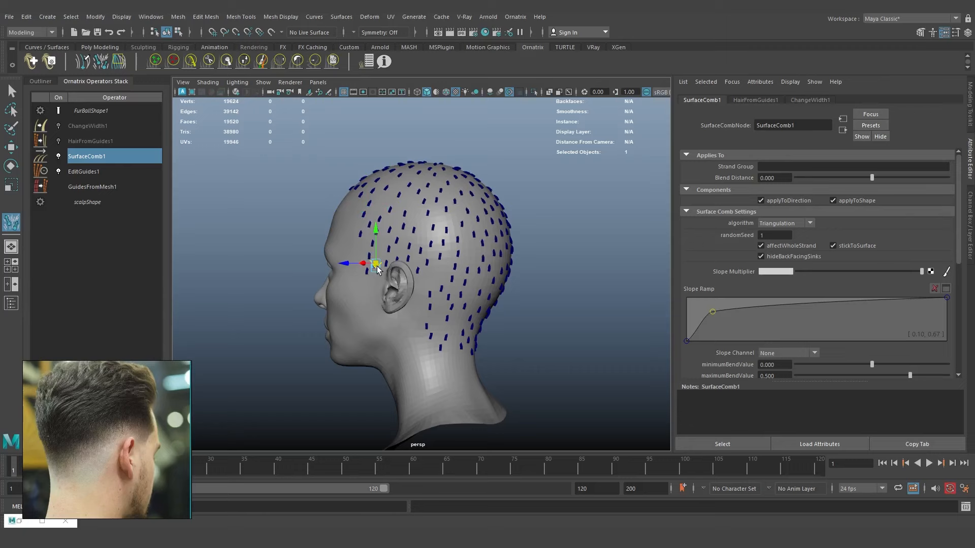
key("Delete")
Place a short downward sink at the sideburn in front of the ear.
left_click(12, 223)
left_click_drag(373, 265, 400, 267, "alt")
left_click(394, 274)
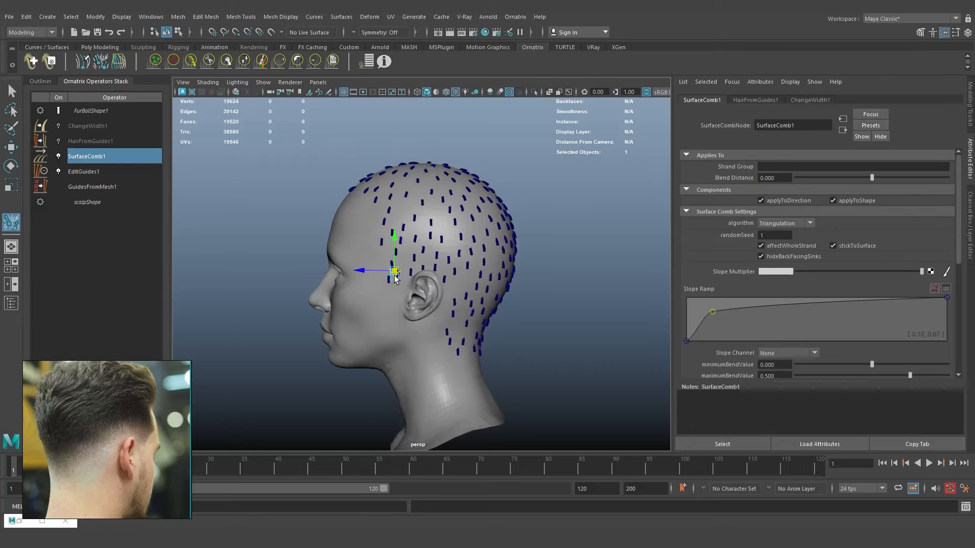
Set the sink editing tool's Mirror Axis to X.
double_click(12, 224)
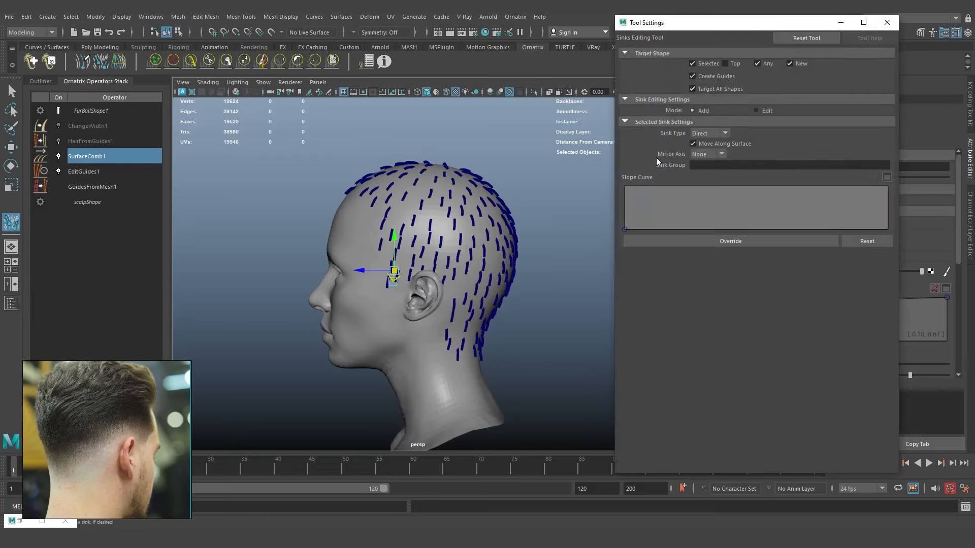
left_click(706, 154)
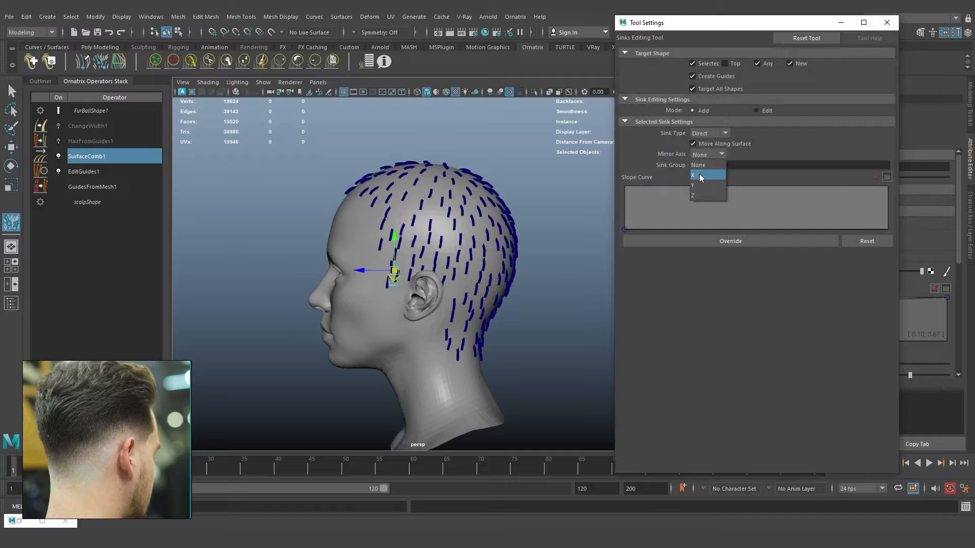
left_click(699, 174)
left_click_drag(442, 156, 391, 302, "alt")
left_click_drag(499, 295, 389, 284, "alt")
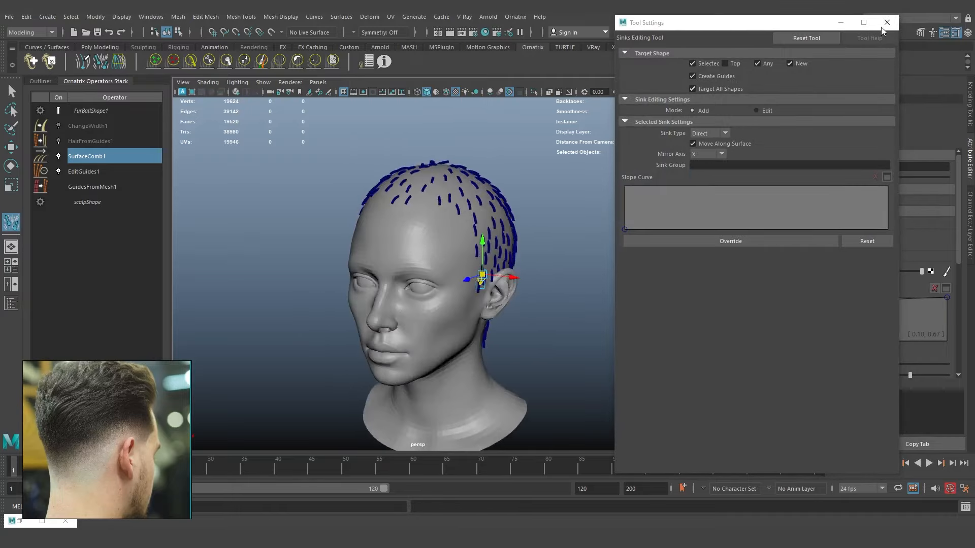
left_click(887, 23)
Place short downward sinks in front of and behind the ear and along the nape hairline.
left_click_drag(470, 287, 378, 290, "alt")
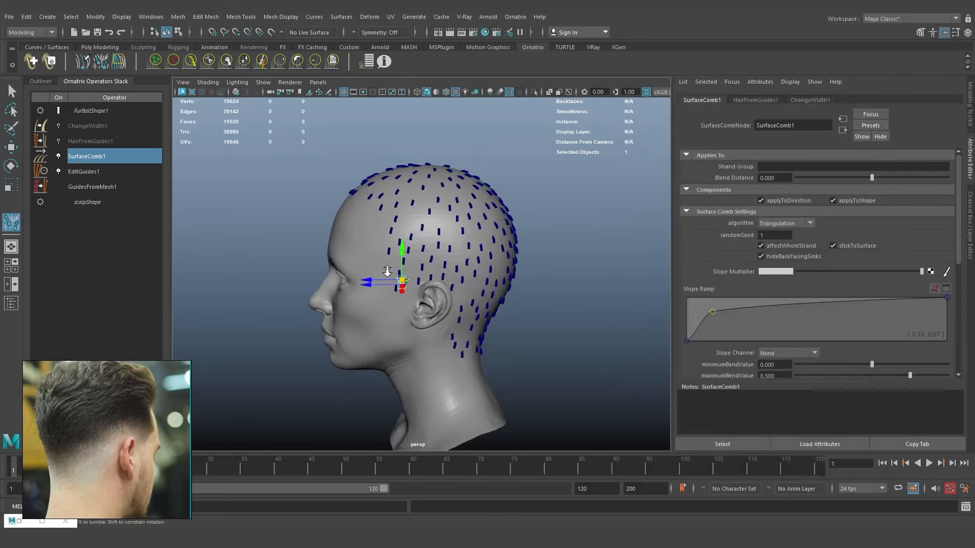
scroll(401, 294, "up", 5)
scroll(354, 333, "up", 4)
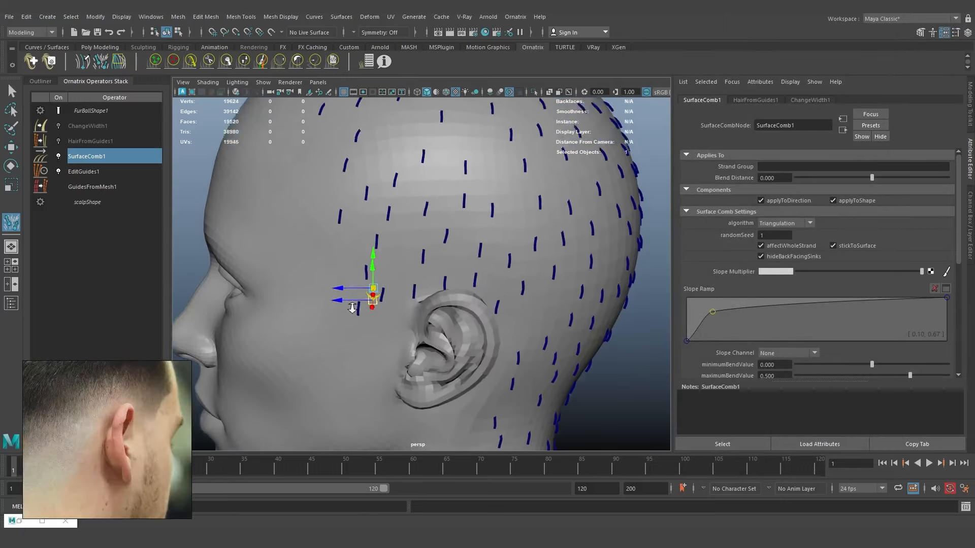
scroll(352, 301, "down", 8)
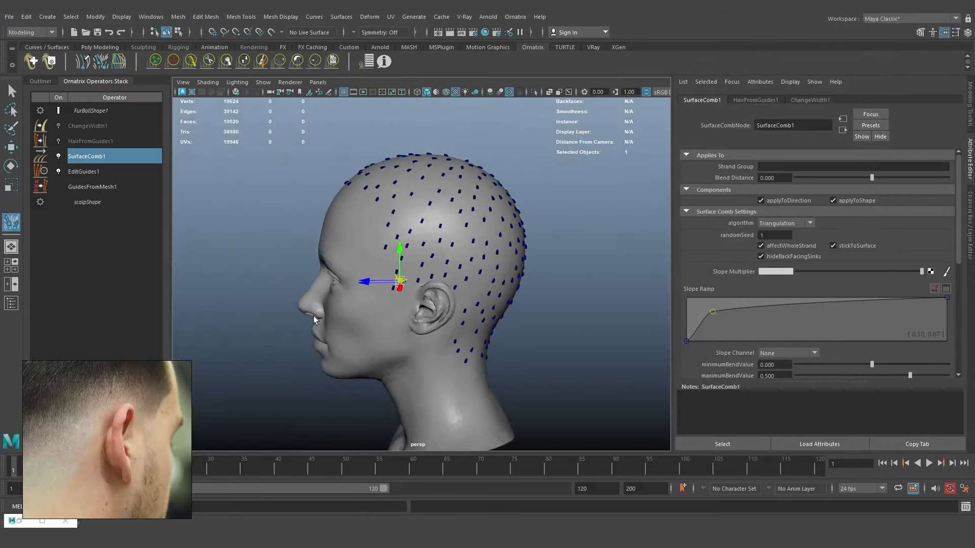
left_click_drag(313, 316, 447, 388, "alt")
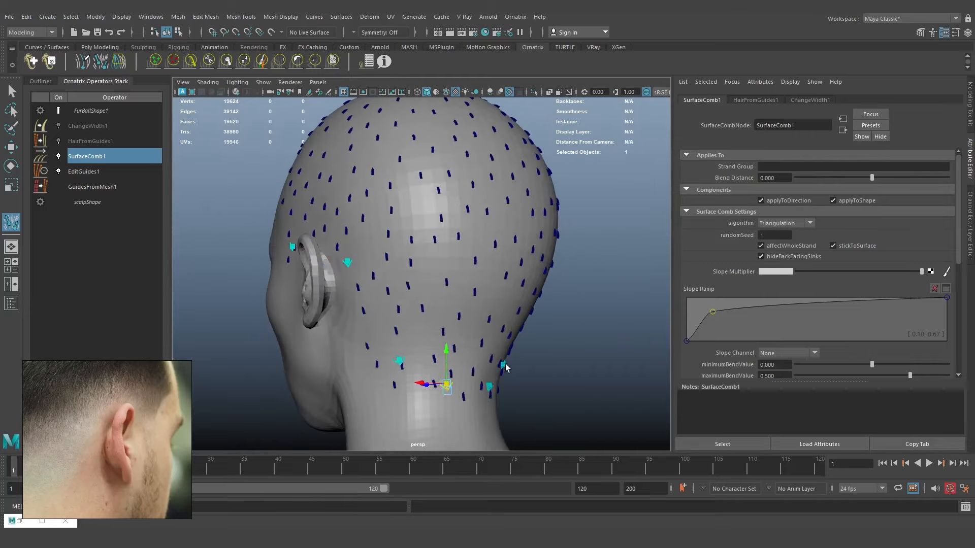
left_click_drag(505, 367, 527, 390, "alt")
scroll(526, 390, "down", 4)
scroll(108, 399, "down", 3)
middle_click_drag(411, 290, 417, 346, "alt")
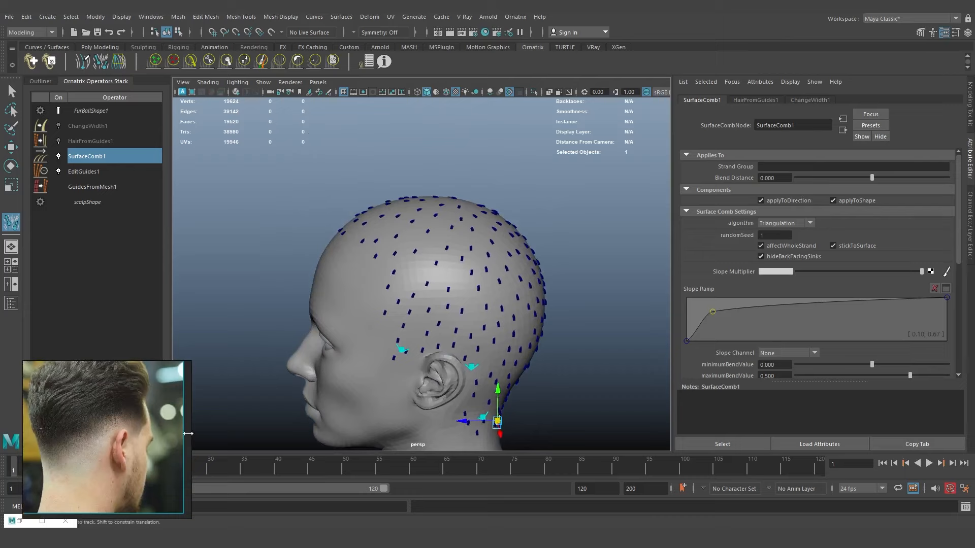
Draw long backward sinks from the front hairline over the top, plus one angled down and back near the temple.
left_click_drag(405, 280, 386, 268, "alt")
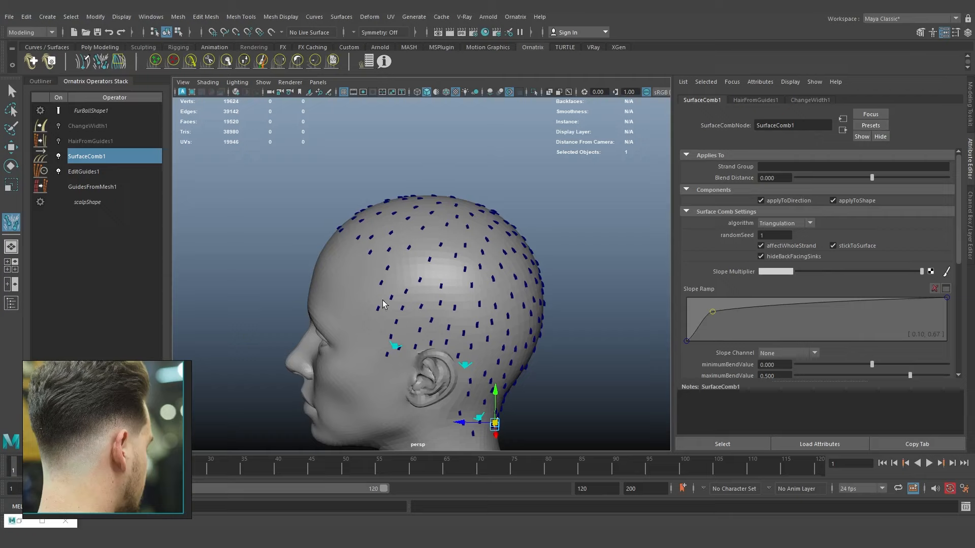
left_click_drag(421, 265, 571, 284, "alt")
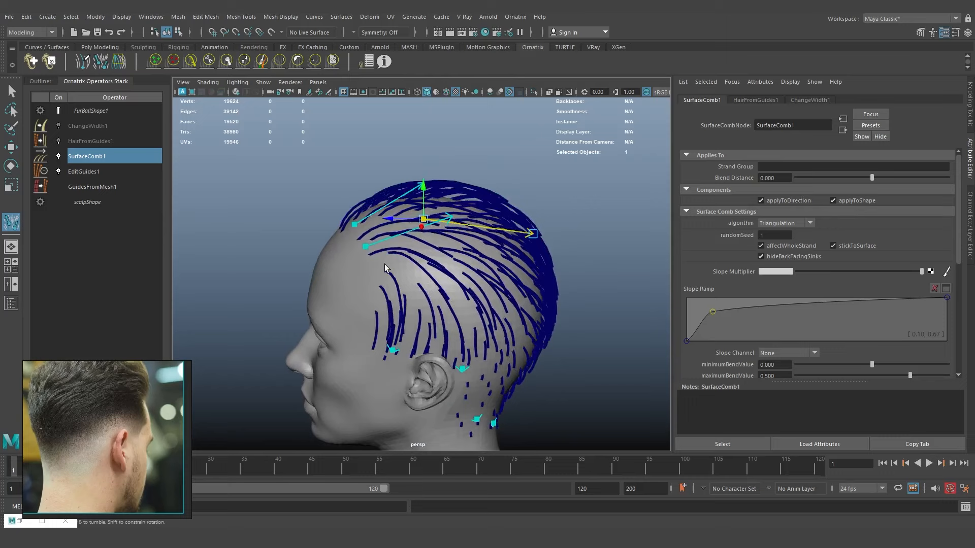
left_click_drag(385, 264, 418, 312)
Add short downward sinks on the side and lower back, with longer ones toward the crown.
mouse_move(483, 336)
left_mouse_down("alt")
mouse_move(468, 328)
mouse_move(450, 334)
left_mouse_up("alt")
left_click_drag(456, 333, 460, 339)
left_click_drag(528, 303, 492, 300, "alt")
mouse_move(455, 261)
left_mouse_down()
mouse_move(492, 311)
mouse_move(431, 289)
left_mouse_up()
left_click_drag(375, 333, 376, 340)
left_click_drag(433, 364, 435, 373)
left_click_drag(444, 309, 451, 339)
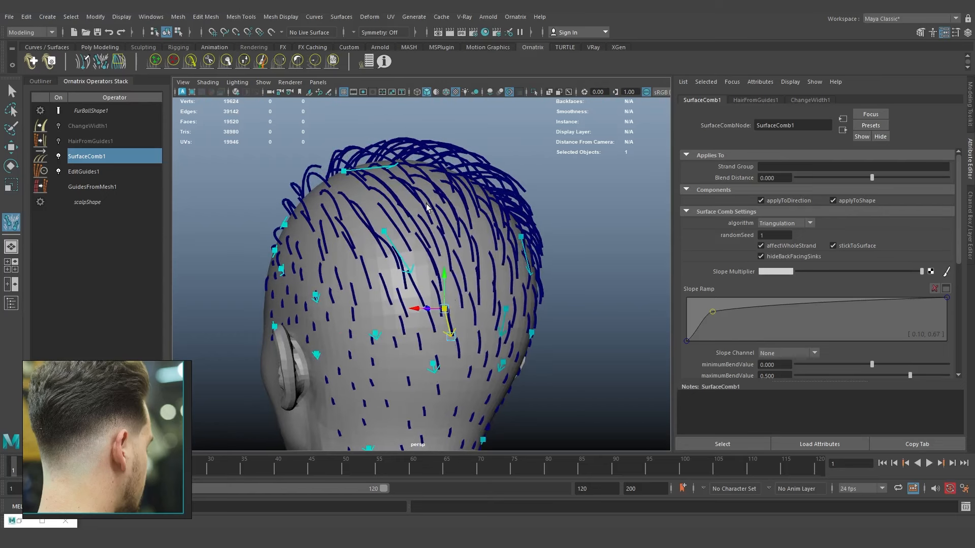
mouse_move(430, 205)
left_mouse_down()
mouse_move(461, 287)
mouse_move(474, 260)
mouse_move(483, 268)
left_mouse_up()
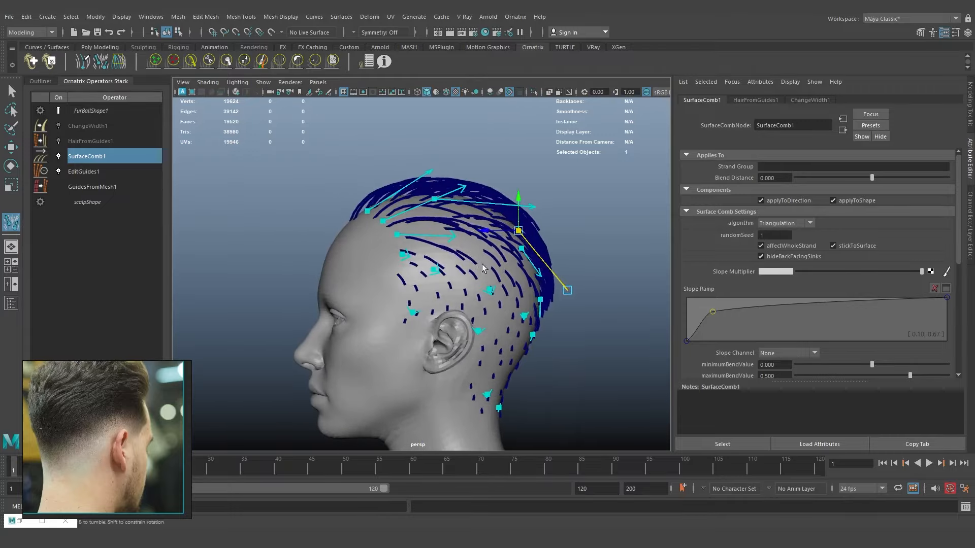
Place a short downward sink at the temple on the right side of the head.
left_click(11, 91)
left_click_drag(350, 264, 304, 260, "alt")
left_click(101, 62)
left_click_drag(594, 241, 472, 304, "alt")
scroll(488, 305, "up", 5)
left_click(471, 304)
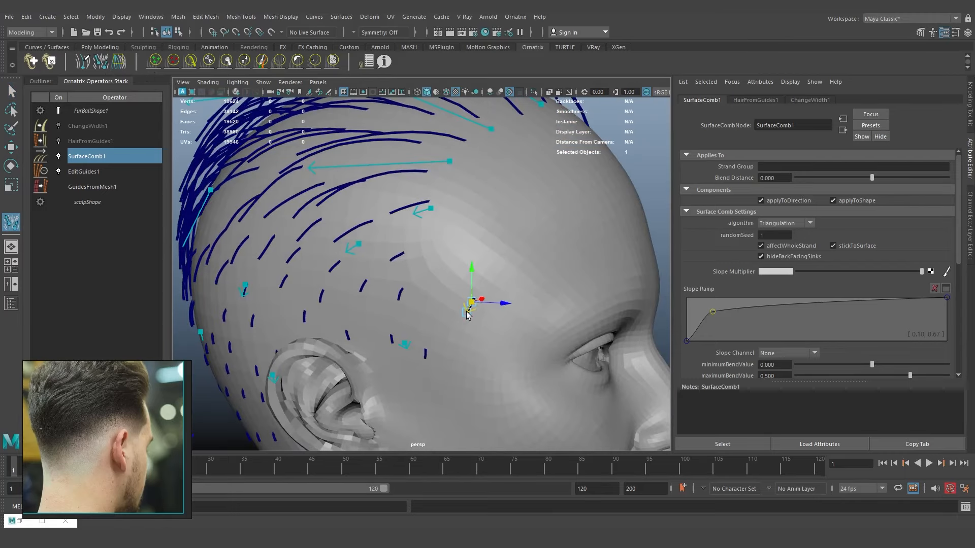
middle_click_drag(492, 302, 498, 350, "alt")
scroll(497, 350, "up", 4)
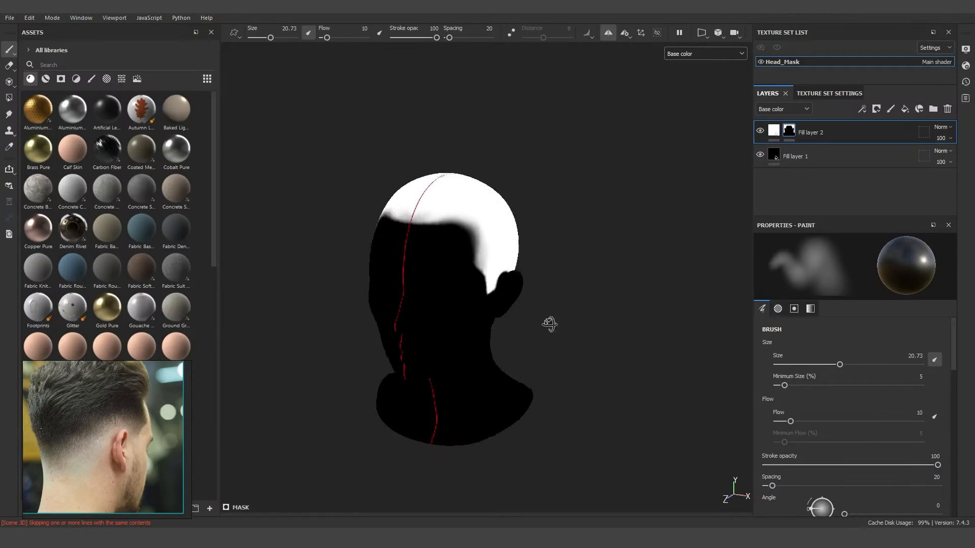
Switch to Substance 3D Painter and inspect the head mask around the temple hairline.
mouse_move(551, 323)
left_mouse_down("alt")
mouse_move(474, 315)
mouse_move(468, 377)
mouse_move(614, 309)
mouse_move(568, 311)
left_mouse_up("alt")
right_click_drag(568, 311, 469, 325, "alt")
left_click_drag(508, 309, 530, 299, "alt")
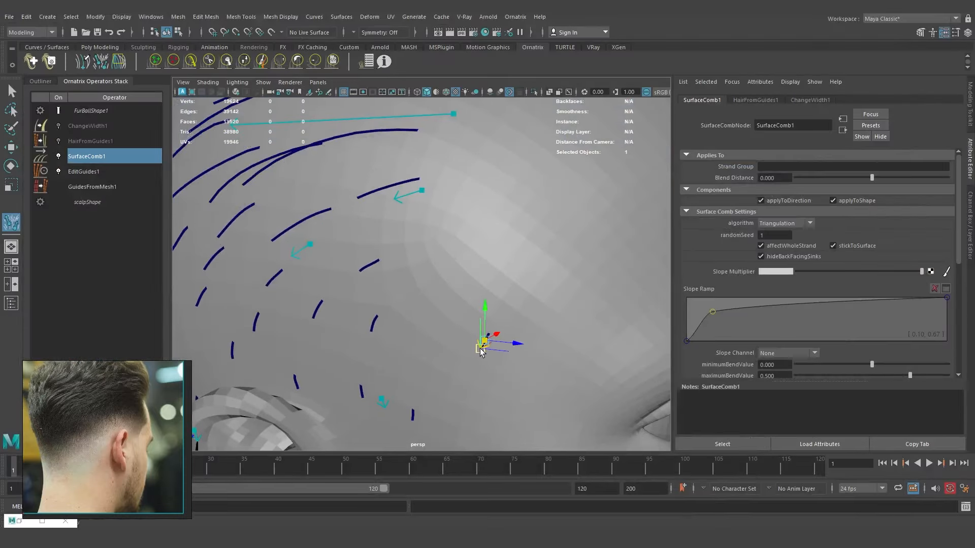
Inspect the combed guides in Maya from the temple, front and side, with the sinks hidden.
right_click_drag(480, 345, 443, 323, "alt")
left_click_drag(442, 322, 503, 326, "alt")
right_click_drag(504, 326, 447, 319, "alt")
left_click_drag(447, 320, 518, 306, "alt")
left_click(11, 92)
left_click_drag(500, 265, 352, 298, "alt")
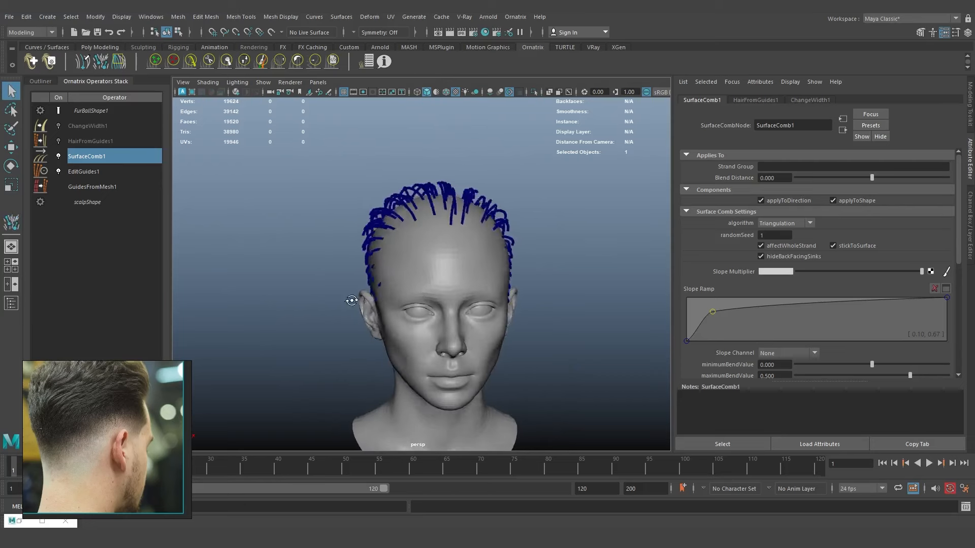
left_click_drag(475, 291, 308, 252, "alt")
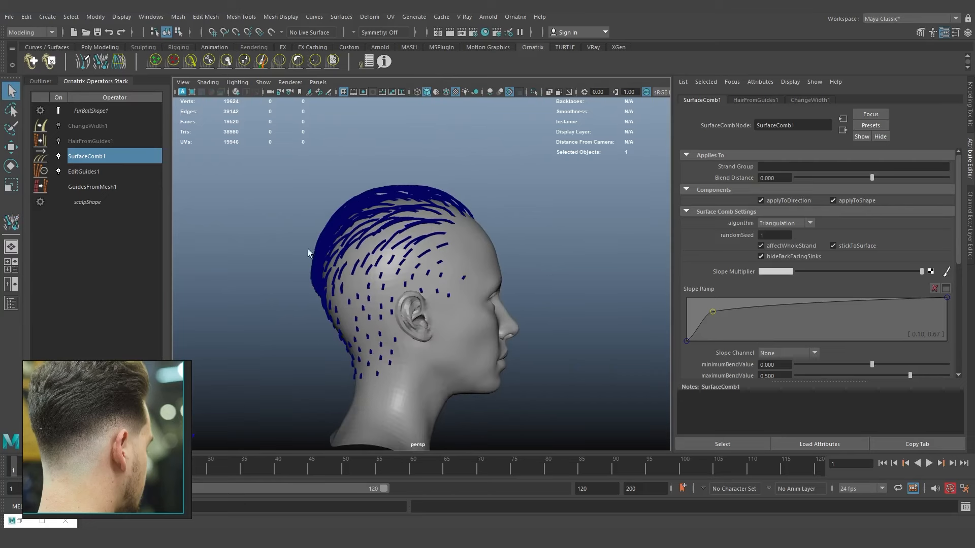
Set the root count of GuidesFromMesh1 to 800.
left_click(93, 187)
left_click(775, 205)
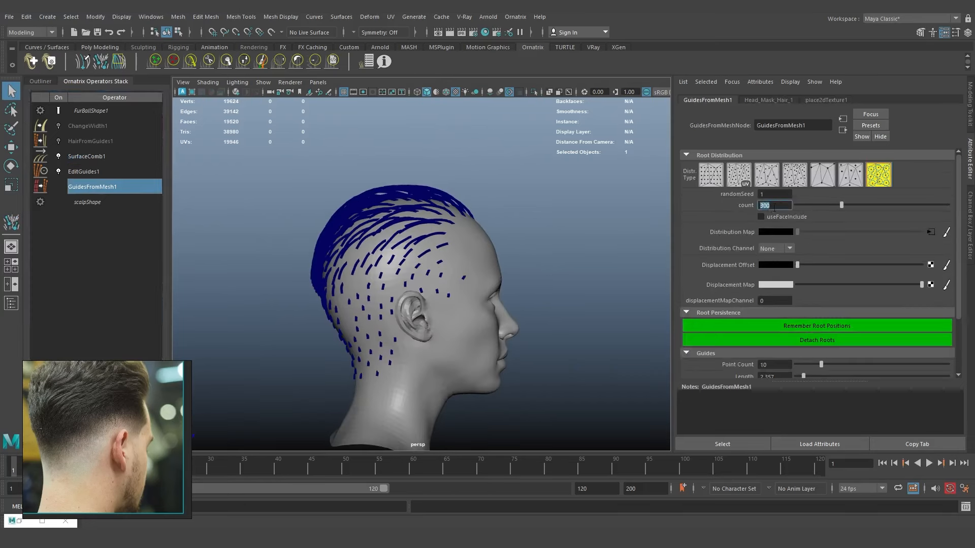
type("800")
key("Return")
left_click_drag(401, 232, 469, 275, "alt")
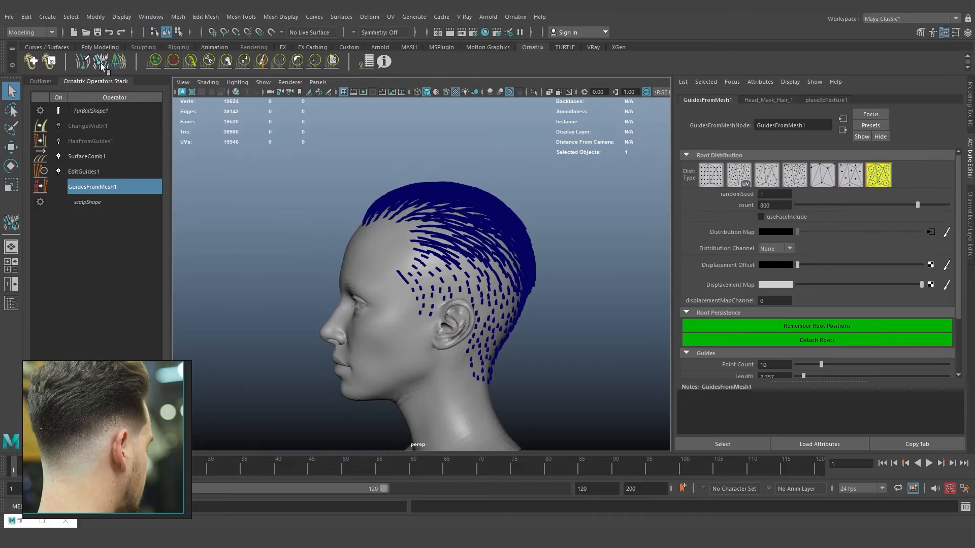
Add a SurfaceComb1 sink at the front edge of the temple hairline.
left_click(144, 158)
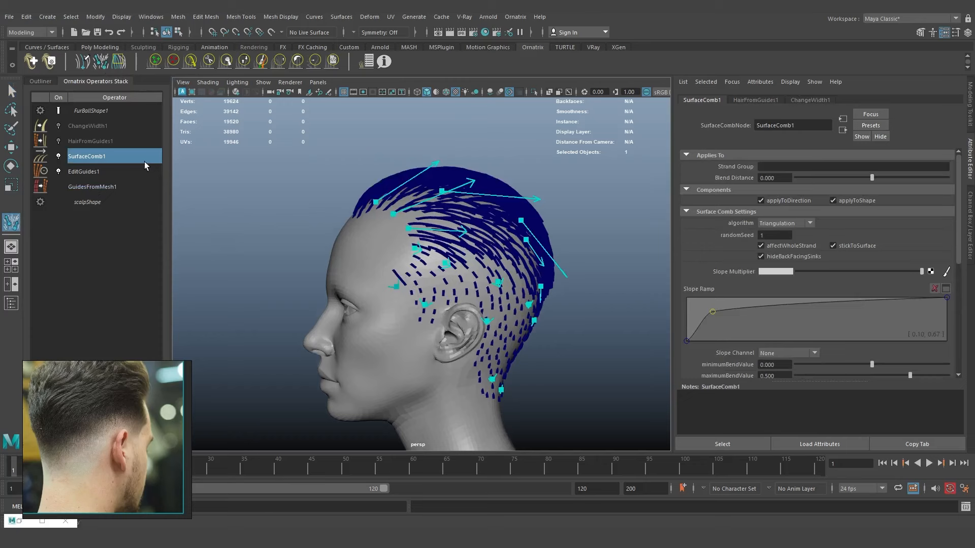
scroll(467, 325, "up", 4)
left_click(366, 271)
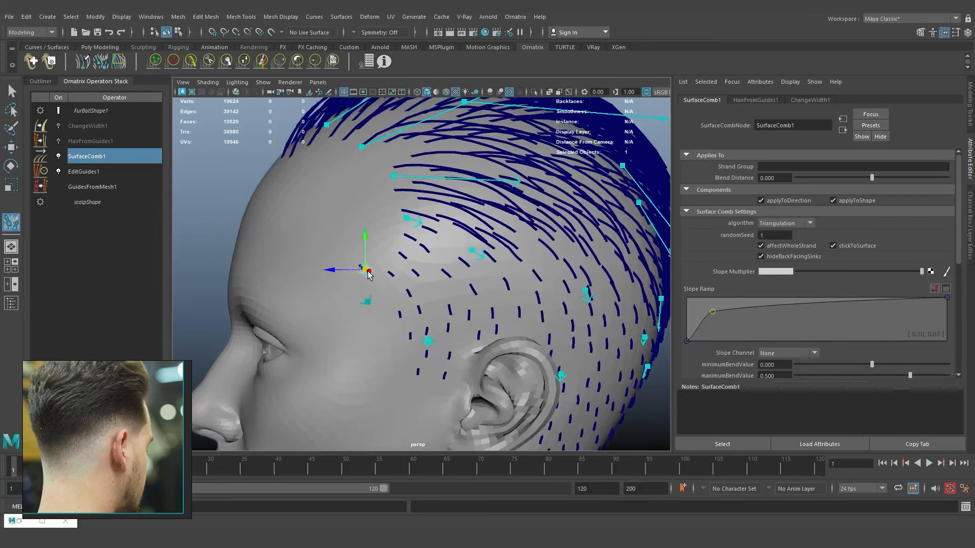
left_click(11, 91)
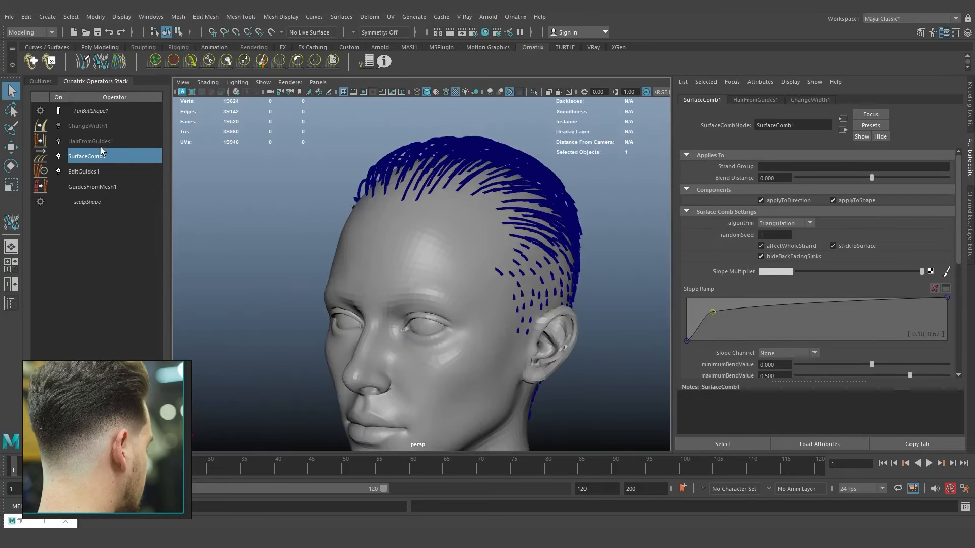
Turn on HairFromGuides1 and ChangeWidth1 and connect the Head_Mask_Hair texture to the HairFromGuides1 Distribution Multiplier.
left_click(99, 144)
left_click_drag(436, 209, 501, 230, "alt")
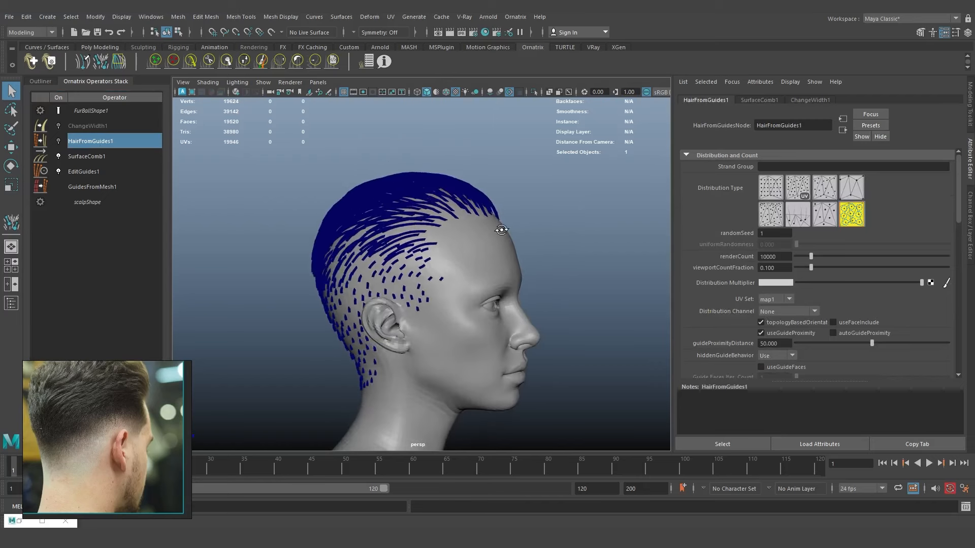
left_click(59, 127)
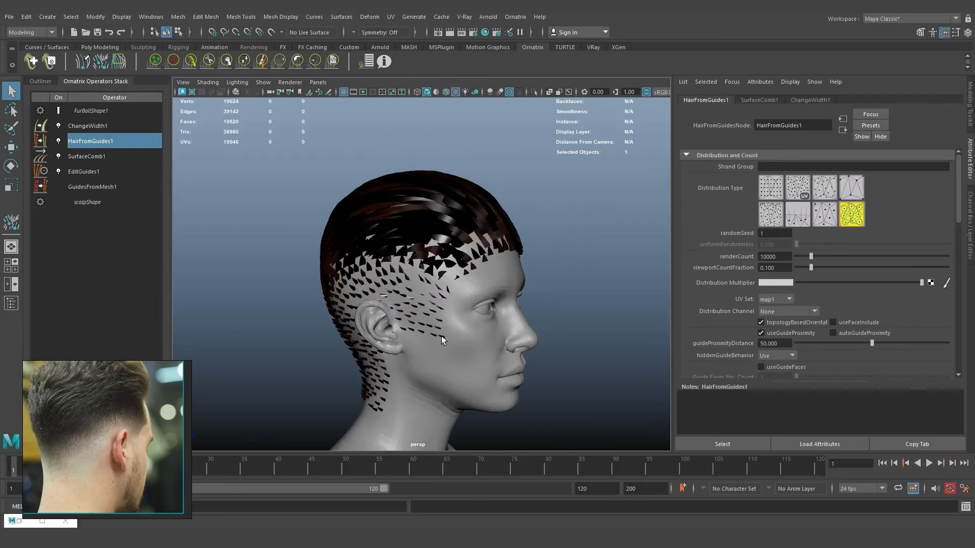
left_click(485, 32)
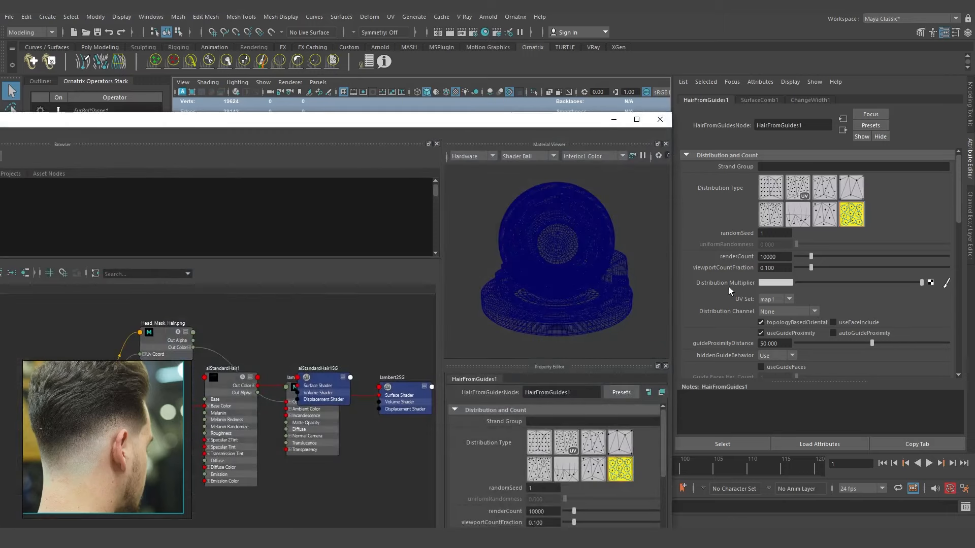
middle_click_drag(159, 333, 776, 283)
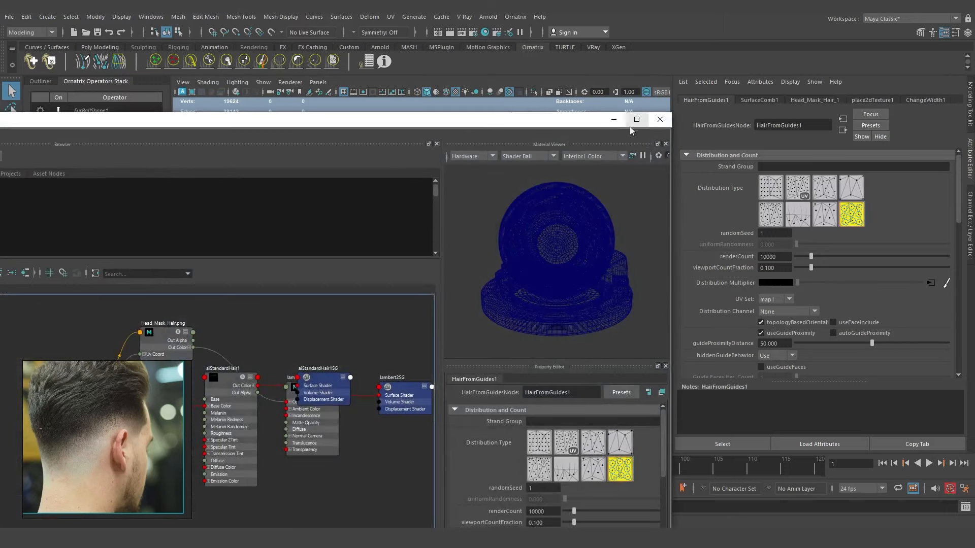
left_click(613, 120)
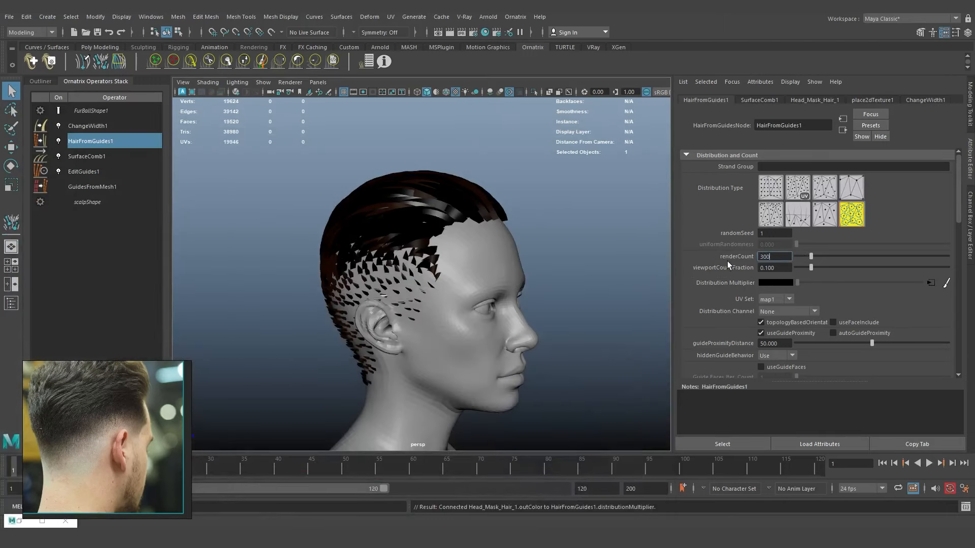
Set the HairFromGuides1 render count to 30000 and the viewport count fraction to 1.
type("30000")
key("Return")
left_click(789, 269)
type("1")
key("Return")
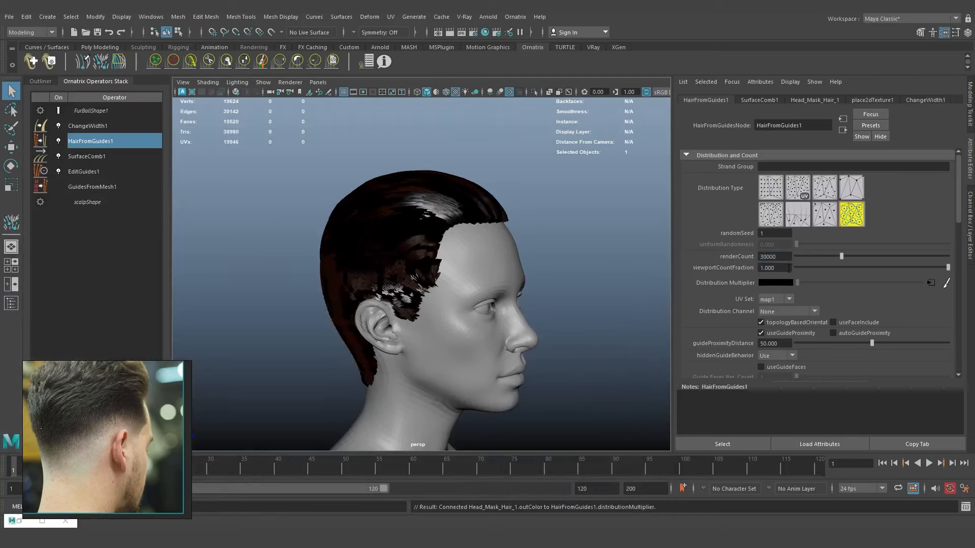
Reshape the ChangeWidth1 width ramp, lowering the root and middle and adding a low point near the tip.
left_click(107, 113)
left_click(741, 155)
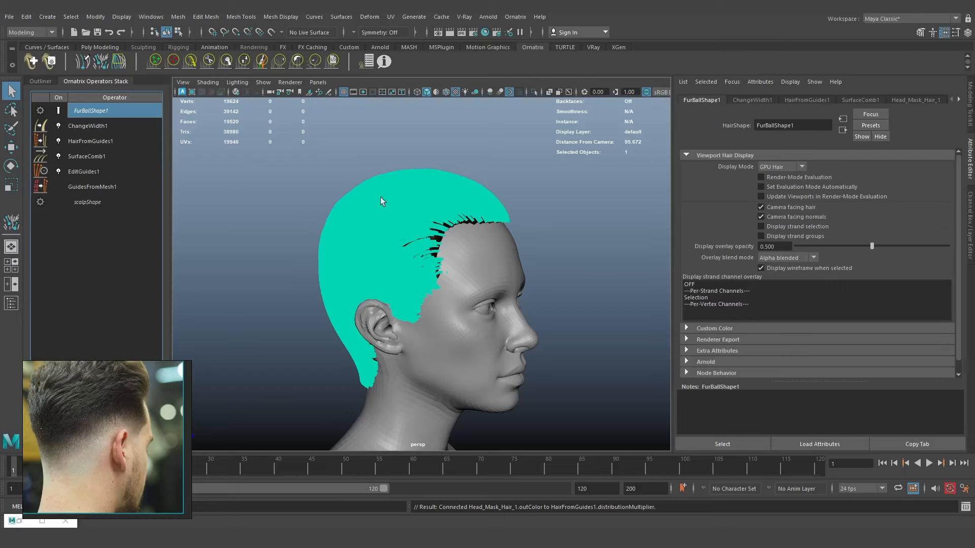
left_click(88, 126)
left_click_drag(491, 253, 366, 249, "alt")
left_click_drag(688, 251, 659, 288)
mouse_move(818, 274)
left_mouse_down()
mouse_move(730, 291)
mouse_move(811, 287)
left_mouse_up()
left_click(924, 292)
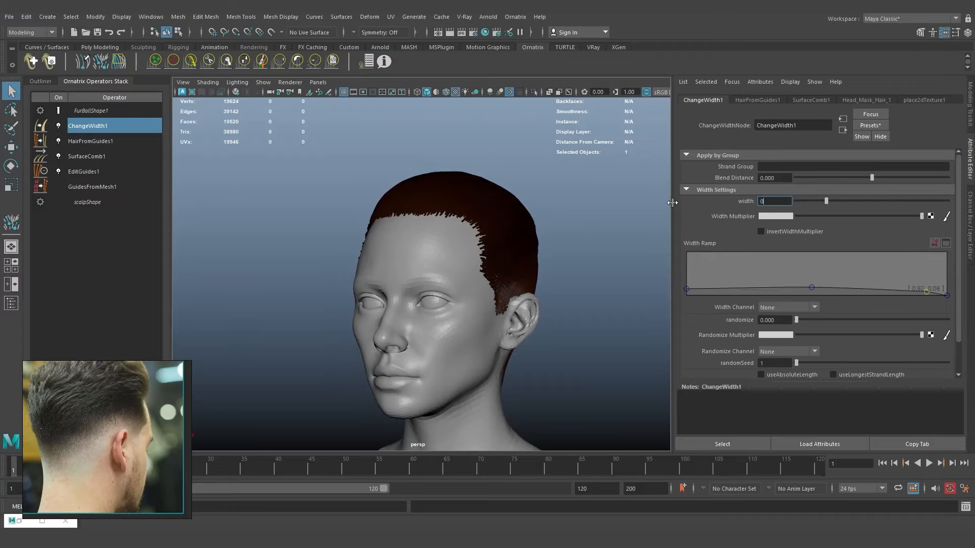
Set the ChangeWidth1 strand width to 0.08 and check the hair behind the ear.
type("0.08")
key("Return")
left_click_drag(529, 259, 459, 307, "alt")
scroll(539, 343, "up", 5)
left_click_drag(538, 340, 431, 276, "alt")
scroll(426, 325, "down", 5)
scroll(406, 284, "up", 5)
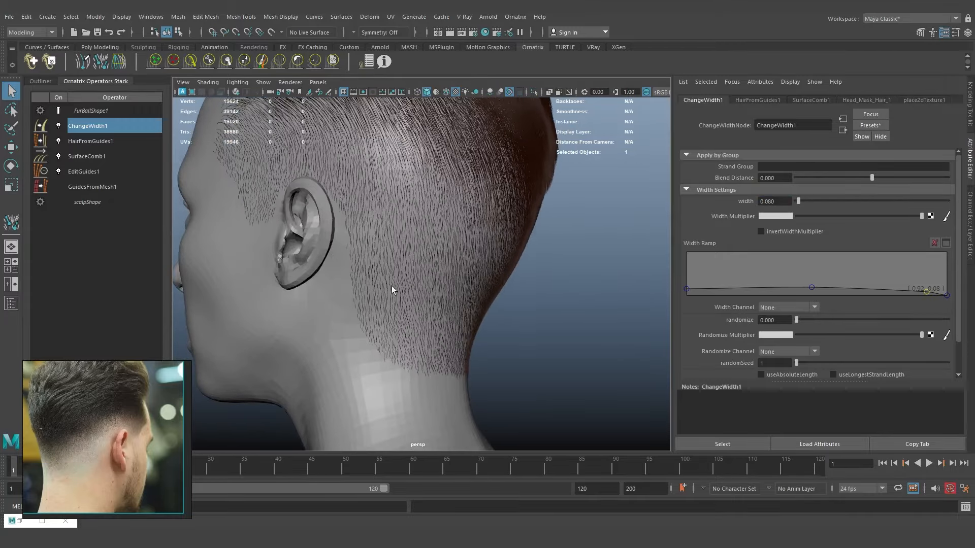
Delete the three lowest SurfaceComb1 sinks at the nape.
left_click(93, 157)
left_click_drag(370, 244, 428, 266, "alt")
scroll(406, 295, "up", 3)
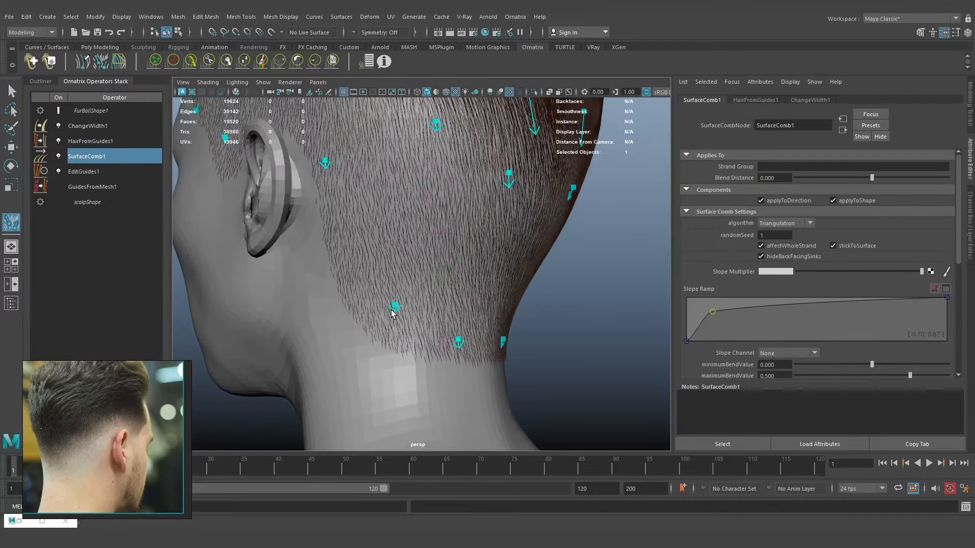
key("Delete")
left_click(456, 341)
key("Delete")
left_click(502, 340)
key("Delete")
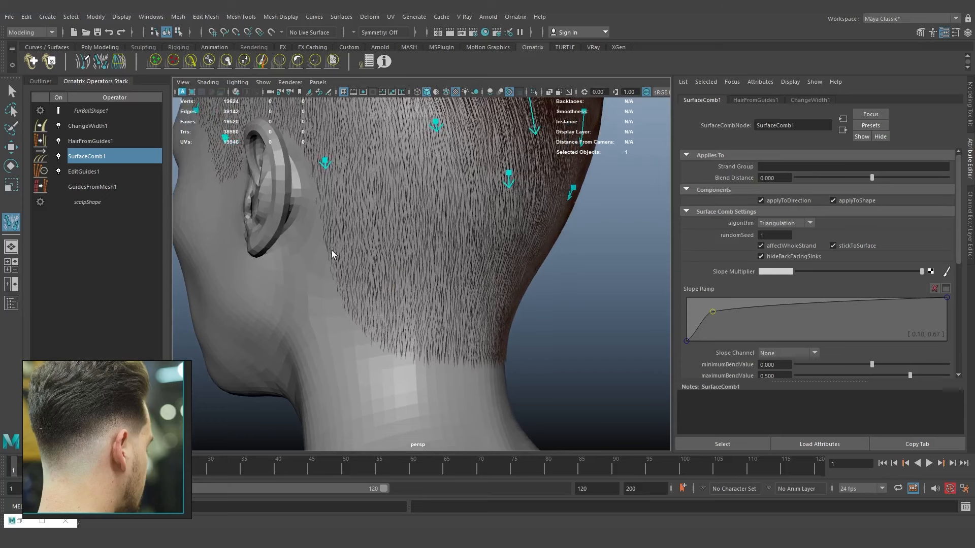
Place new short SurfaceComb1 sinks behind the ear, at the nape hairline and on the lower back.
left_click(333, 248)
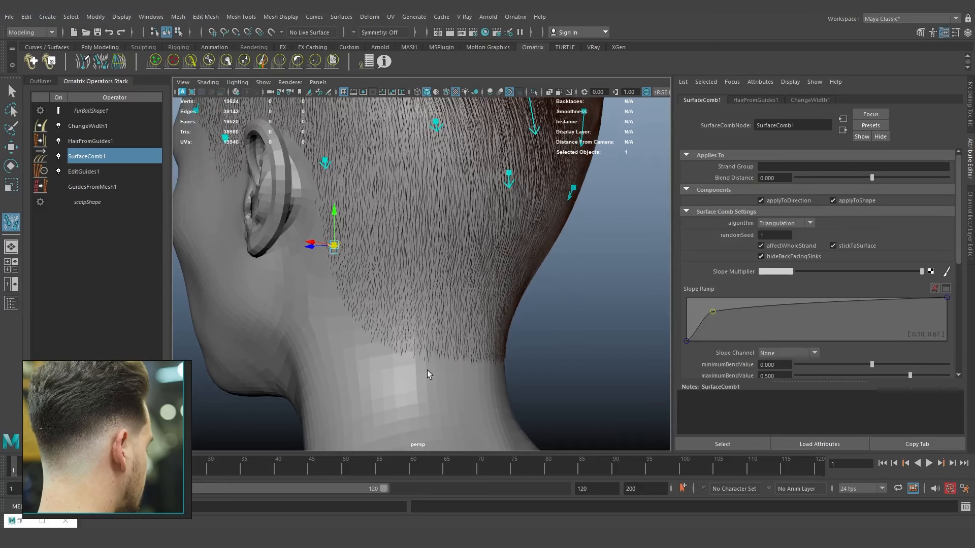
left_click(426, 355)
left_click_drag(515, 330, 434, 270, "alt")
left_click(435, 272)
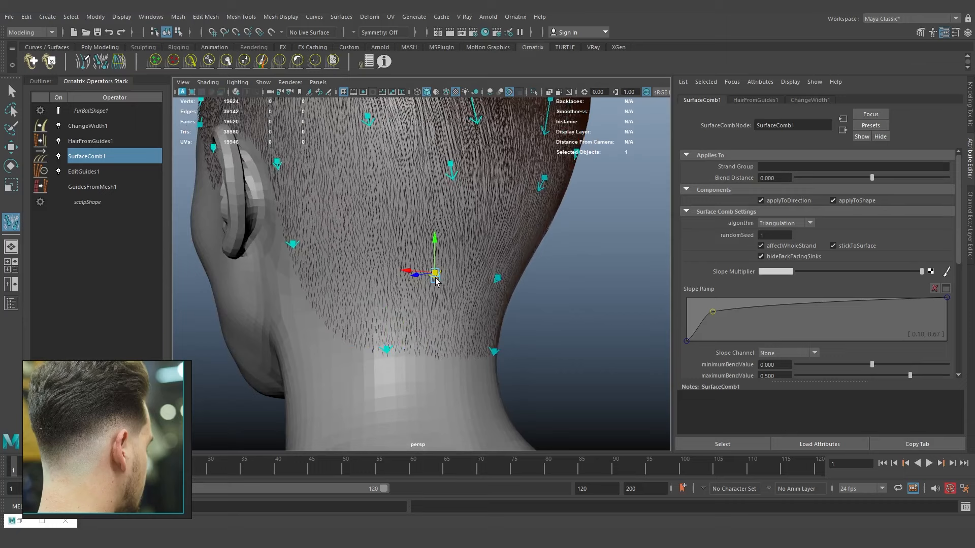
key("q")
Add an Edit Guides operator above SurfaceComb1 and activate guide editing.
left_click(516, 17)
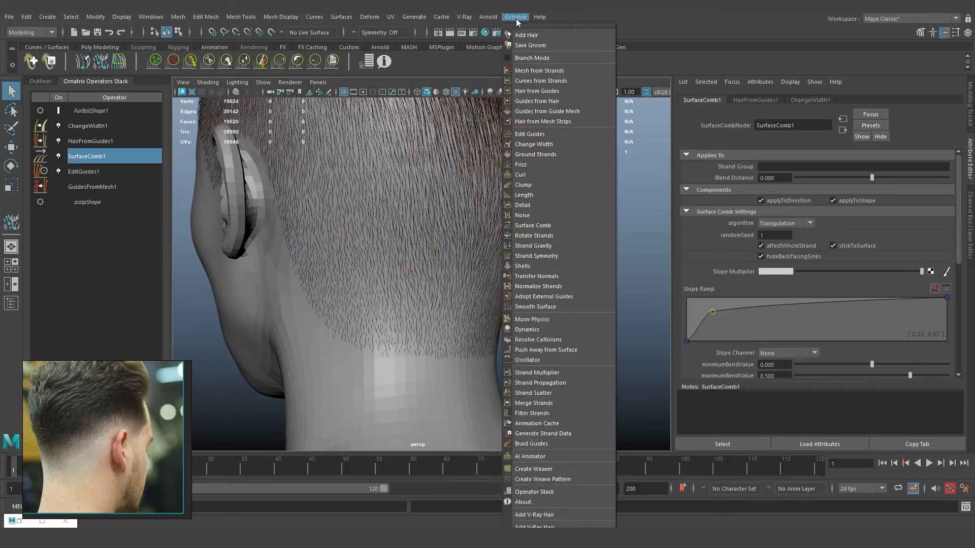
left_click(538, 135)
left_click(766, 169)
left_click_drag(463, 290, 560, 312, "alt")
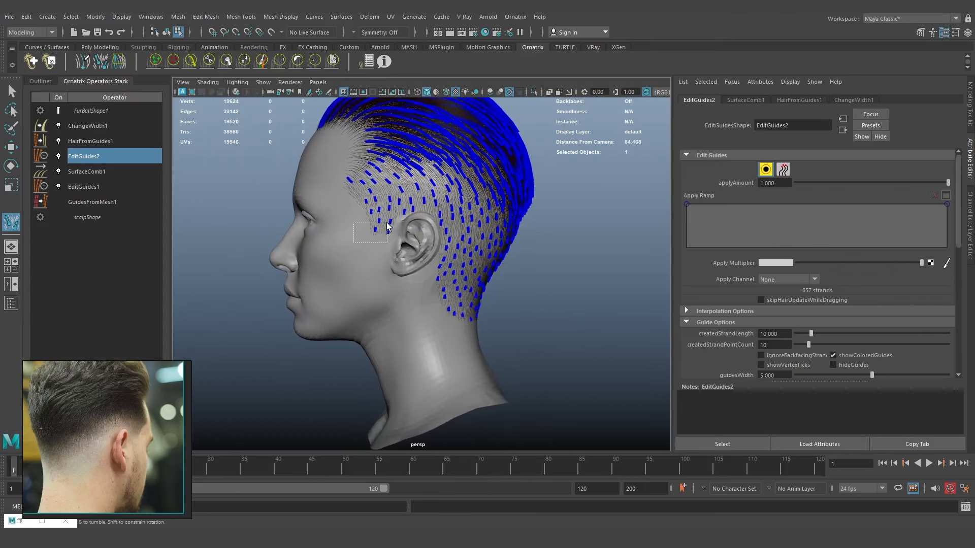
Select the lowest guides in front of the ear and those behind it along the hairline.
left_click_drag(386, 223, 398, 212)
middle_click_drag(371, 242, 331, 231, "alt")
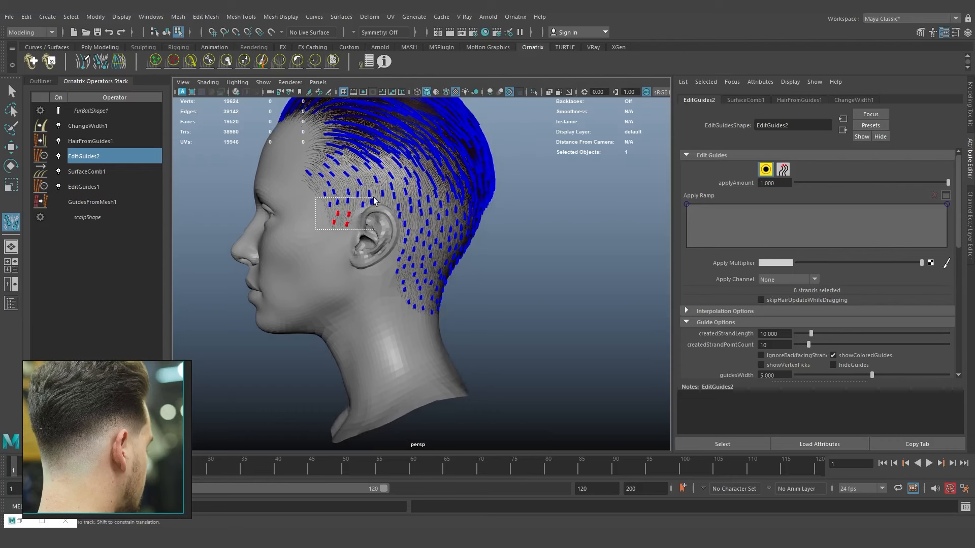
left_click_drag(376, 198, 376, 198, "shift")
middle_click_drag(447, 288, 422, 272, "alt")
left_click_drag(422, 272, 378, 257, "alt")
left_click_drag(319, 251, 368, 219, "shift")
left_click_drag(369, 220, 367, 292, "alt")
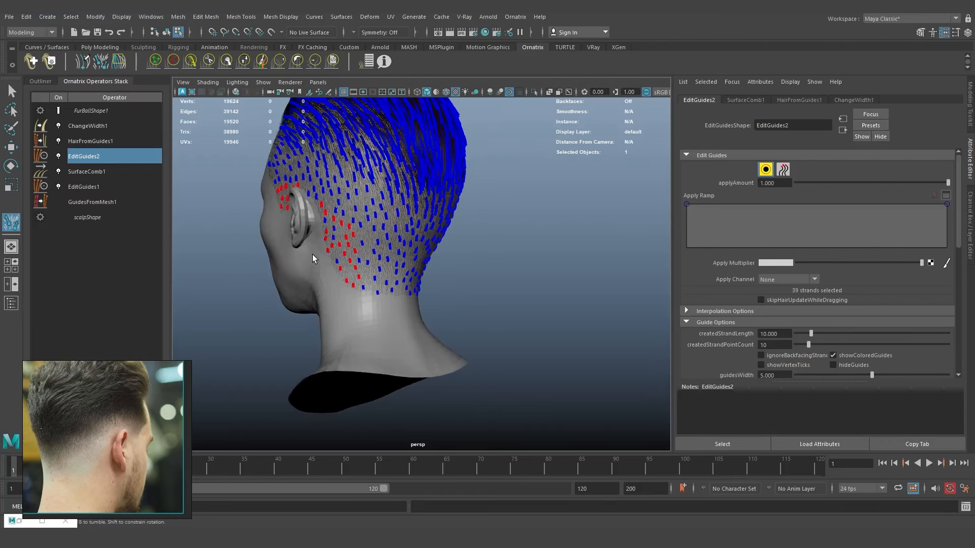
Extend the guide selection across the whole lower nape to the opposite side of the head.
left_click_drag(309, 263, 340, 218, "shift")
left_click_drag(420, 304, 362, 311, "alt")
left_click_drag(370, 240, 371, 239, "shift")
left_click_drag(338, 315, 497, 254, "shift")
left_click_drag(548, 291, 467, 240, "alt")
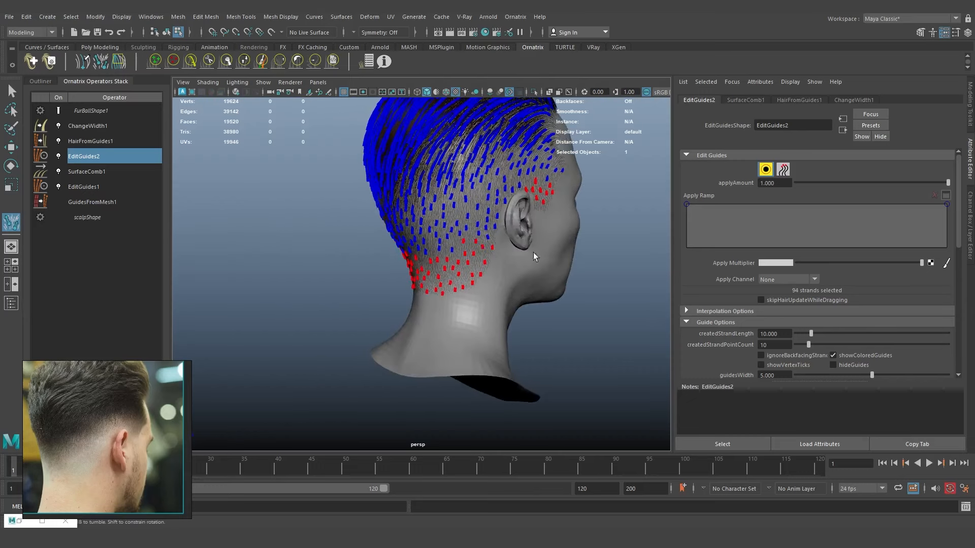
left_click_drag(523, 227, 504, 284, "alt")
Enable and display strand groups in EditGuides2, and assign the selected hairline guides to strand group 1.
scroll(901, 248, "down", 10)
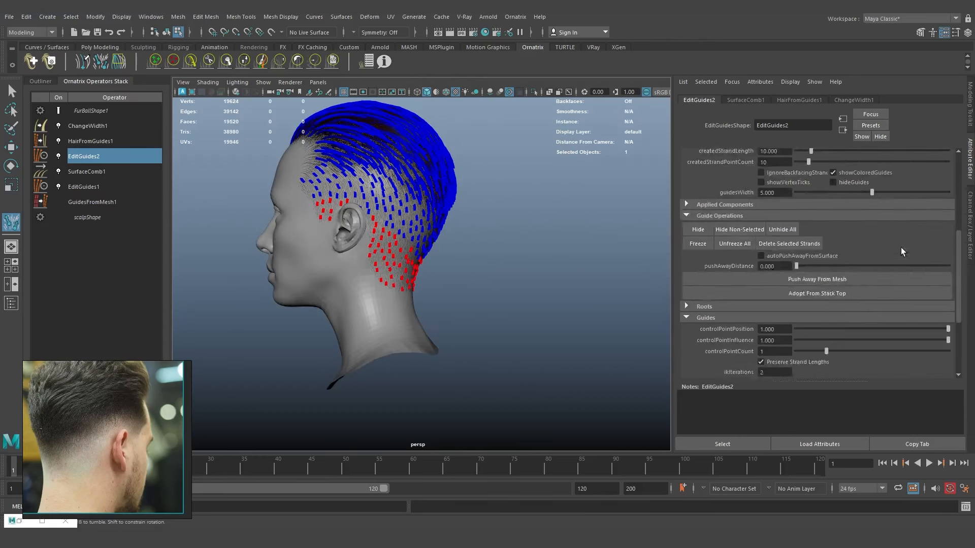
left_click(723, 316)
left_click(715, 327)
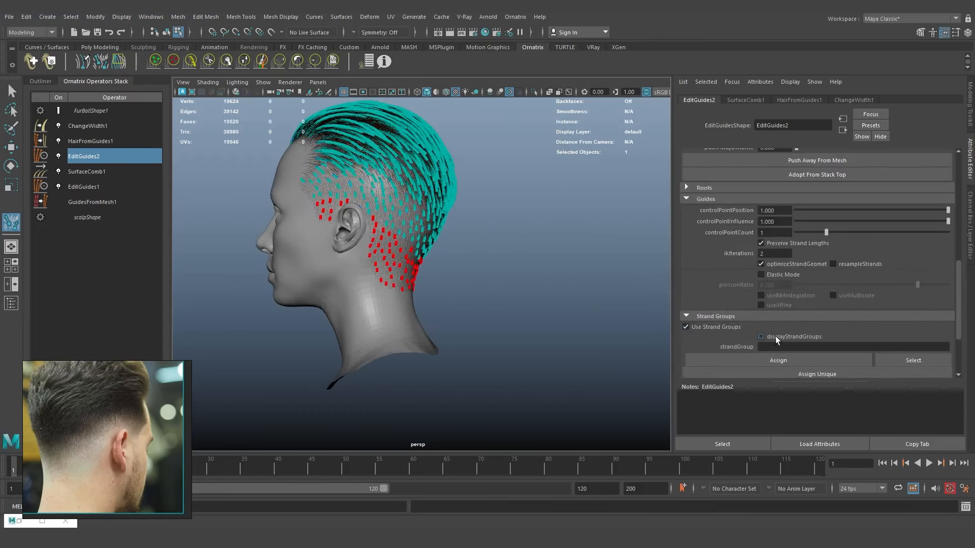
scroll(719, 326, "down", 2)
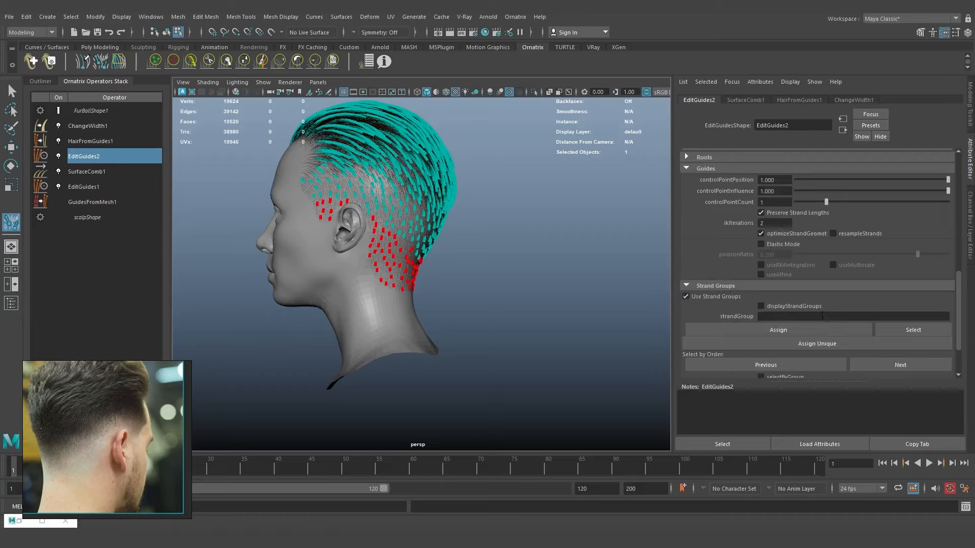
left_click(788, 307)
left_click(781, 317)
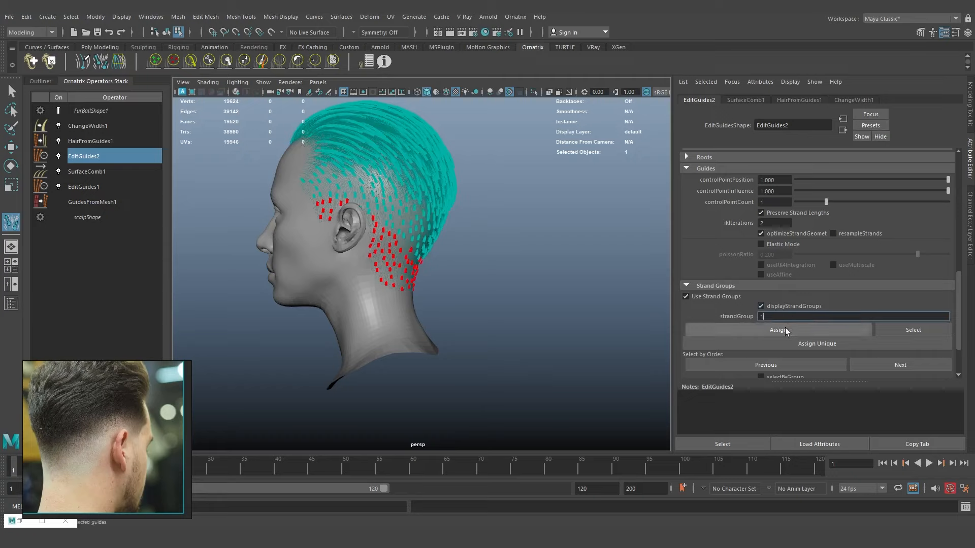
left_click(779, 331)
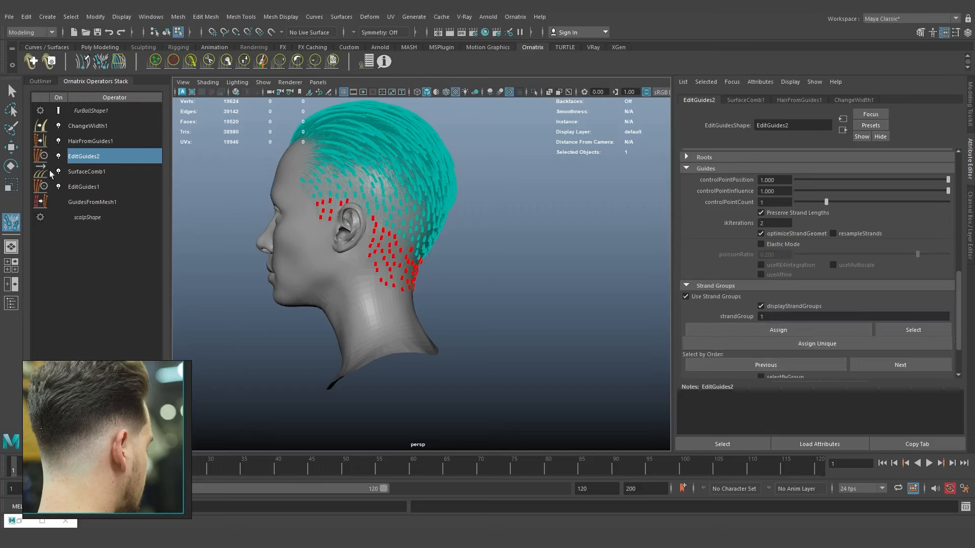
Examine the strand group boundary in the generated hair from the back and side of the head.
left_click(98, 142)
left_click(98, 156)
left_click(107, 142)
left_click_drag(508, 264, 391, 261, "alt")
right_click_drag(391, 262, 457, 272, "alt")
left_click_drag(320, 260, 402, 257, "alt")
right_click_drag(402, 256, 457, 305, "alt")
left_click_drag(508, 312, 432, 317, "alt")
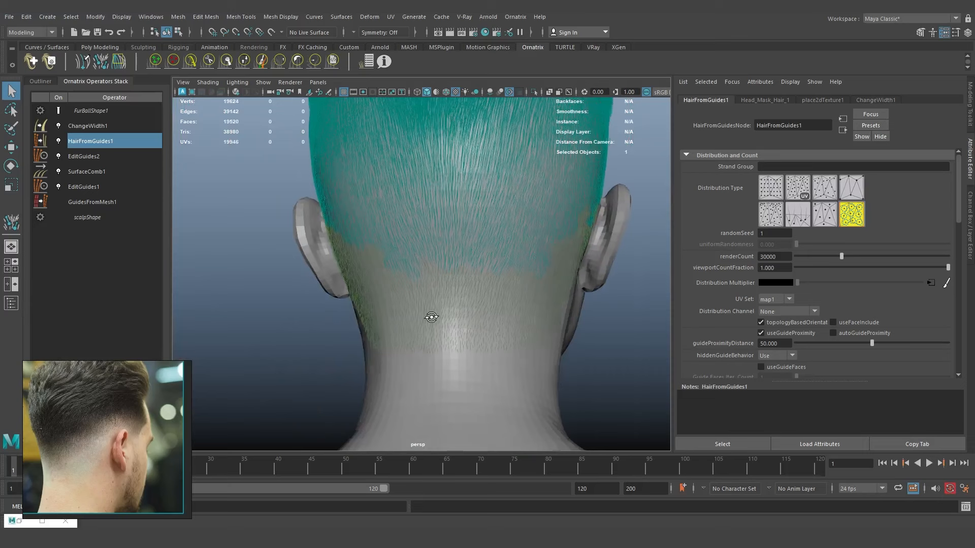
right_click_drag(431, 317, 447, 284, "alt")
mouse_move(446, 285)
left_mouse_down("alt")
mouse_move(528, 289)
mouse_move(442, 290)
left_mouse_up("alt")
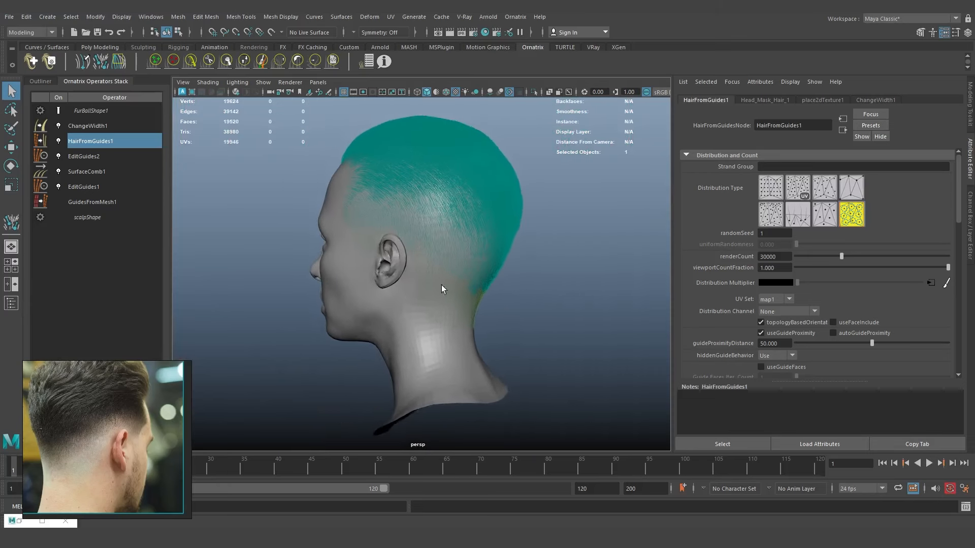
right_click_drag(441, 285, 510, 300, "alt")
left_click_drag(510, 299, 463, 294, "alt")
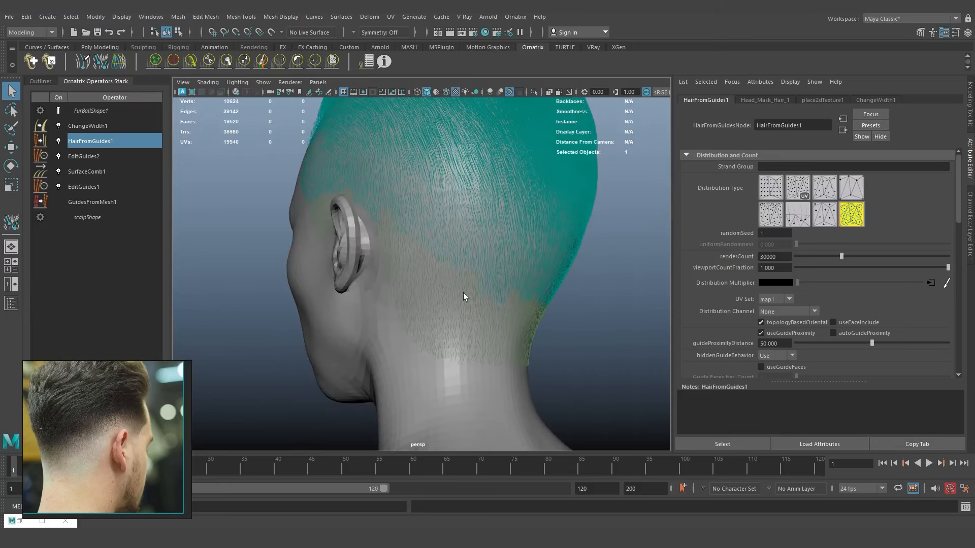
Add a Length operator directly above HairFromGuides1.
left_click(96, 158)
left_click(91, 141)
left_click(515, 17)
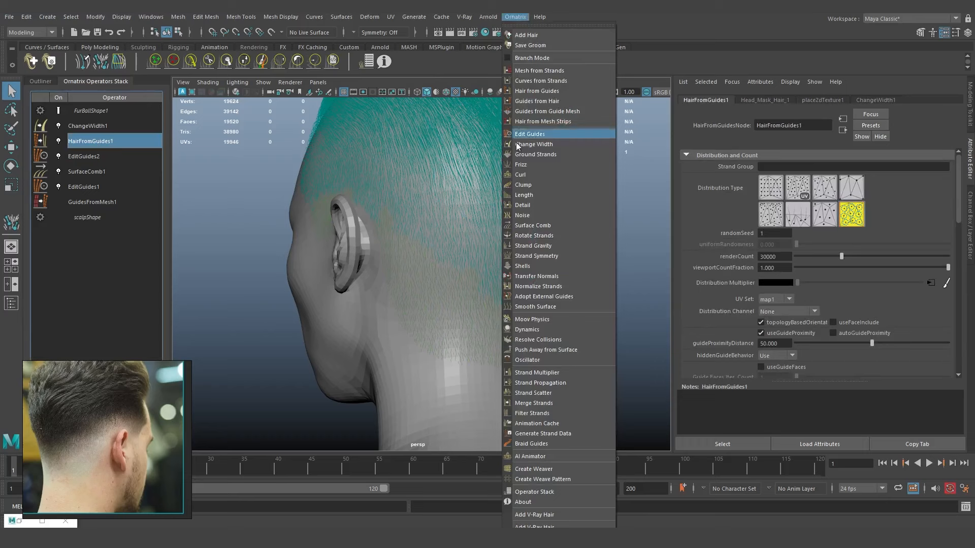
left_click(534, 195)
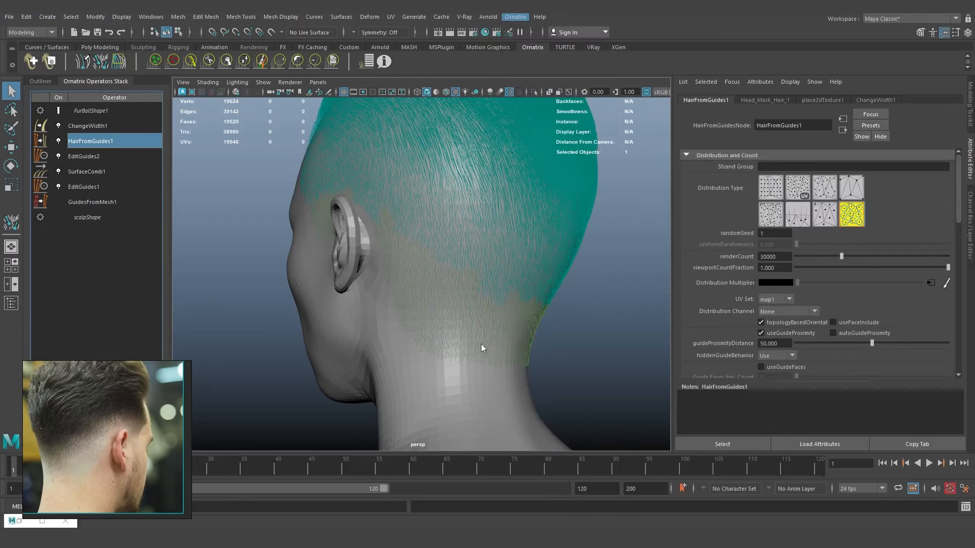
middle_click_drag(535, 414, 500, 364, "alt")
right_click_drag(501, 364, 566, 353, "alt")
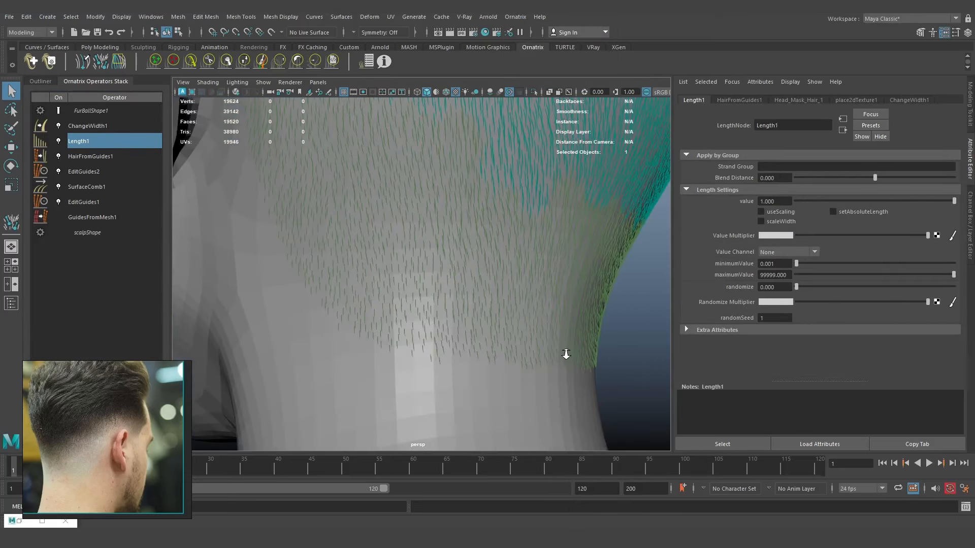
right_click_drag(468, 352, 457, 325, "alt")
left_click_drag(457, 325, 343, 243, "alt")
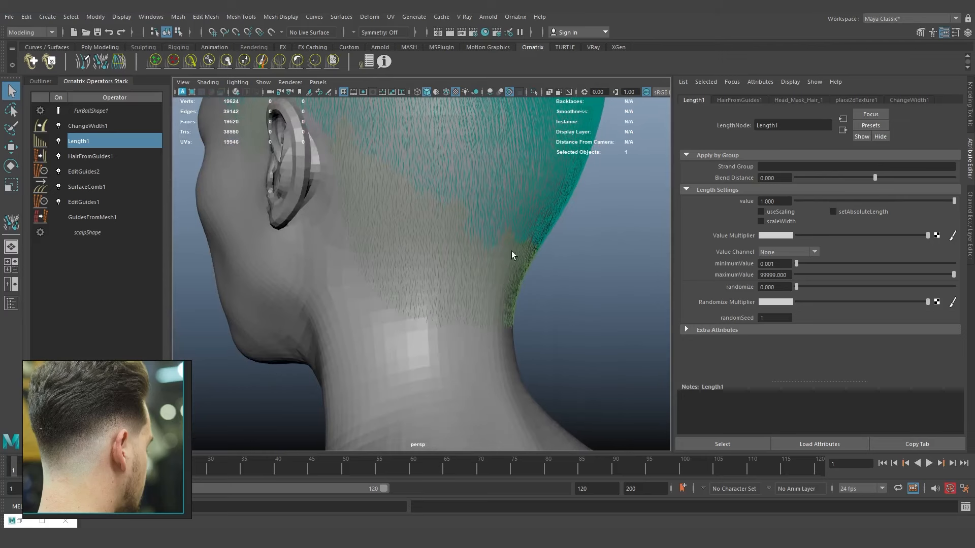
Limit the Length1 operator to strand group 1 and reduce its length value to 0.398.
right_click_drag(511, 251, 457, 223, "alt")
left_click(779, 169)
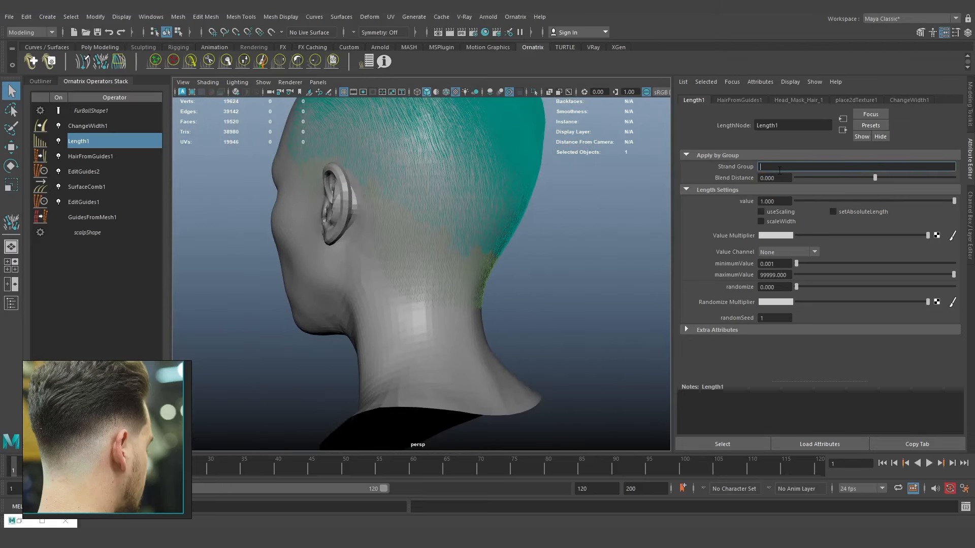
type("1")
key("Return")
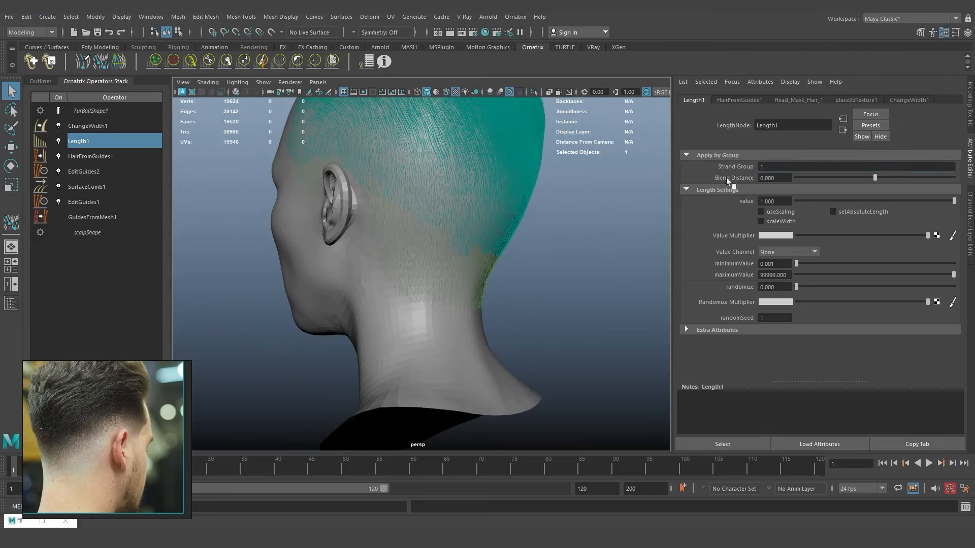
left_click(950, 202)
scroll(505, 279, "up", 6)
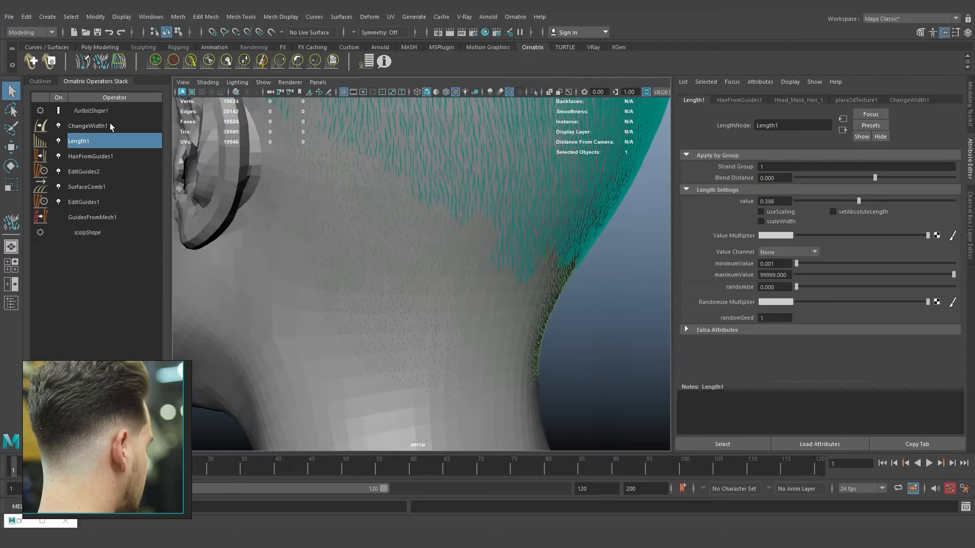
Examine the shortened hairline strands around the nape and behind the ears from several angles.
left_click(92, 111)
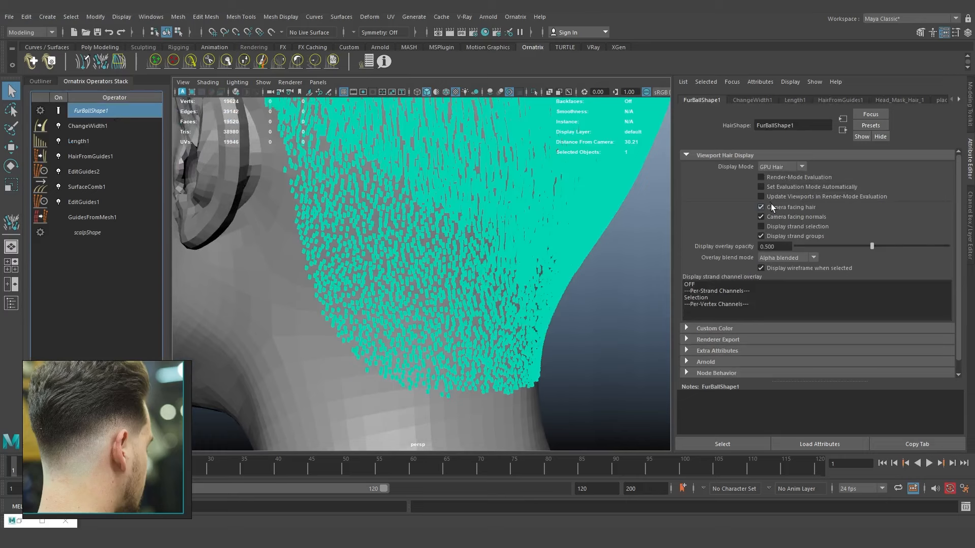
left_click(96, 142)
scroll(428, 276, "down", 3)
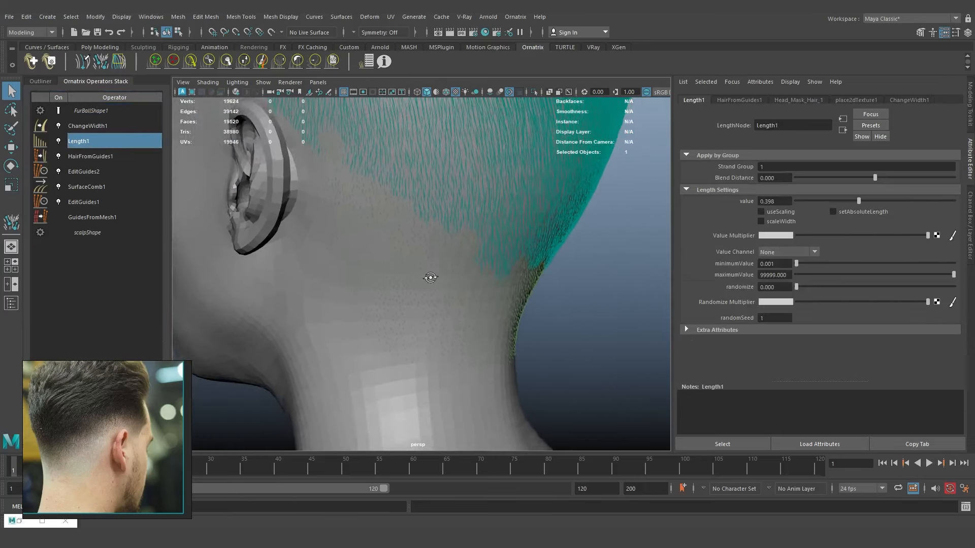
left_click_drag(429, 276, 477, 269, "alt")
scroll(476, 269, "up", 4)
scroll(579, 260, "down", 3)
left_click_drag(579, 261, 417, 268, "alt")
scroll(574, 245, "down", 3)
left_click_drag(574, 245, 416, 259, "alt")
scroll(529, 246, "up", 5)
scroll(541, 265, "down", 3)
scroll(525, 193, "up", 3)
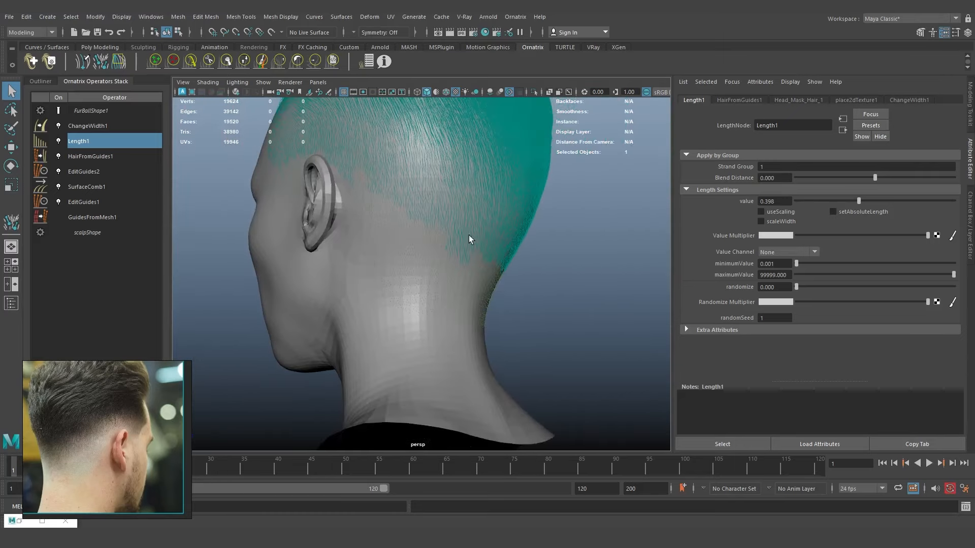
left_click_drag(467, 235, 437, 261, "alt")
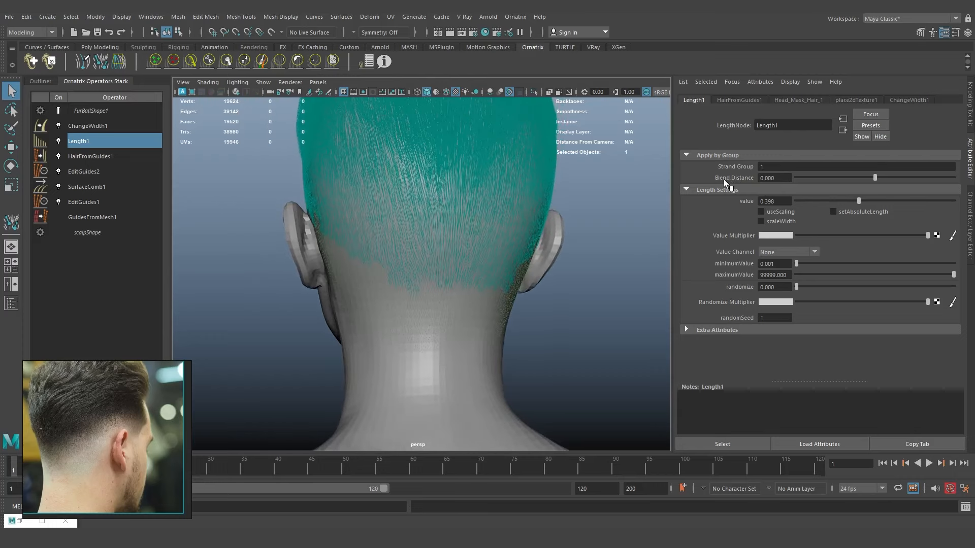
Soften the group transition in Length1 with a blend distance of 4.854 and a length value of 0.427.
right_click_drag(350, 241, 424, 242, "alt")
left_click_drag(873, 177, 875, 176)
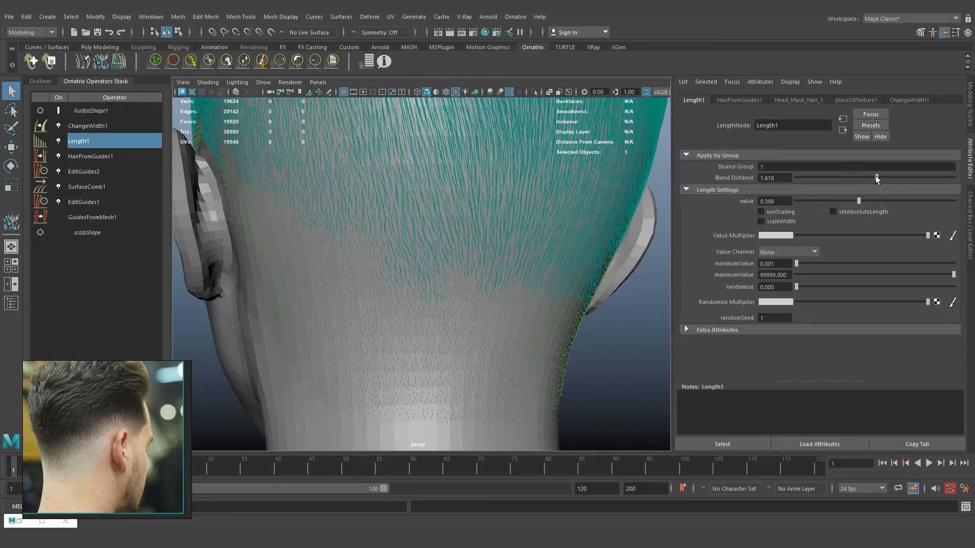
left_click_drag(501, 272, 300, 226, "alt")
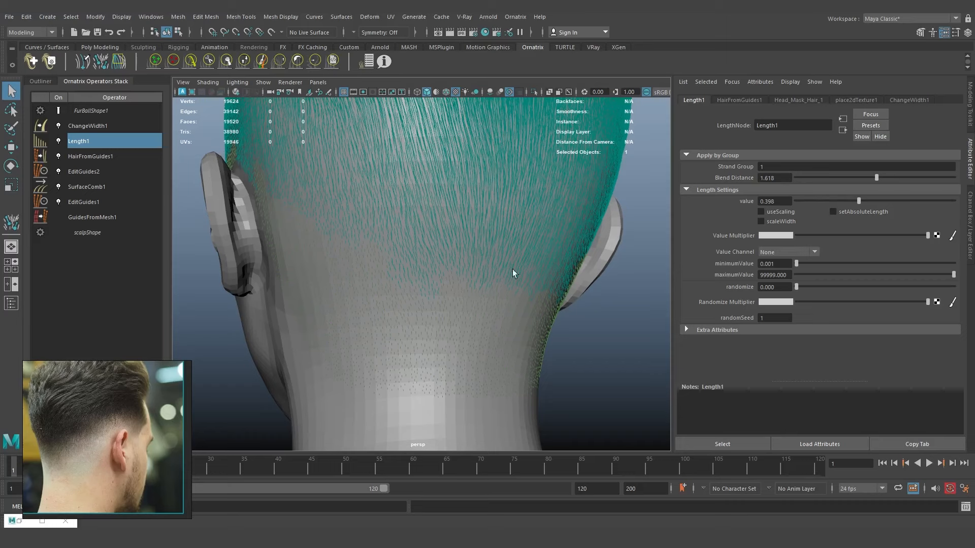
left_click_drag(512, 273, 302, 199, "alt")
left_click_drag(446, 296, 442, 226, "alt")
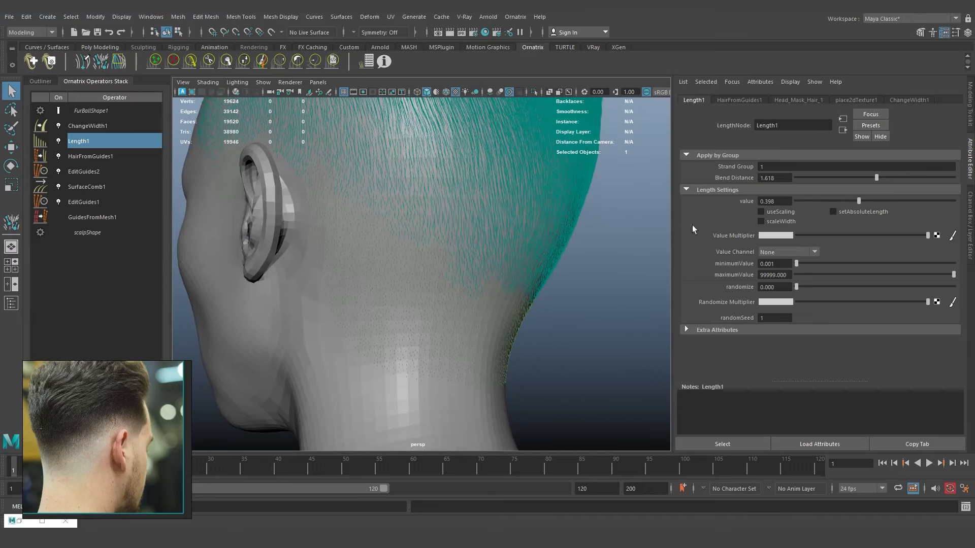
left_click_drag(876, 177, 879, 177)
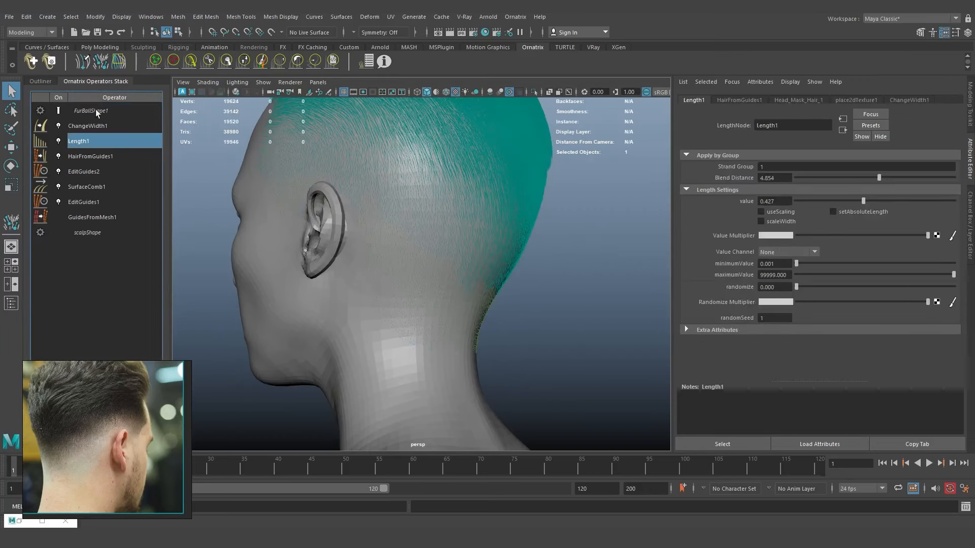
Turn off the strand groups display in FurBallShape1, reselect Length1 and bring the hair behind the ear into close view.
left_click(91, 111)
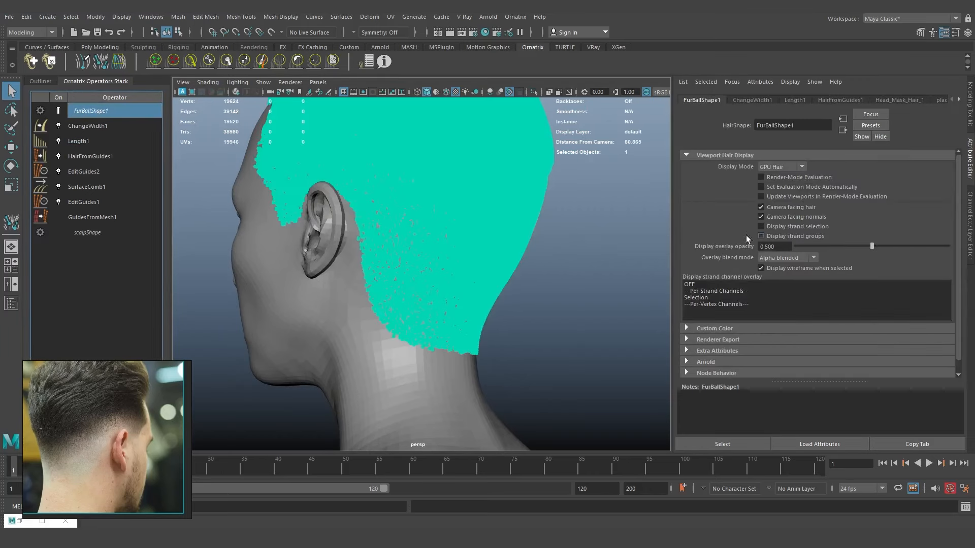
left_click(91, 145)
left_click_drag(548, 294, 394, 260, "alt")
left_click_drag(466, 277, 403, 344, "alt")
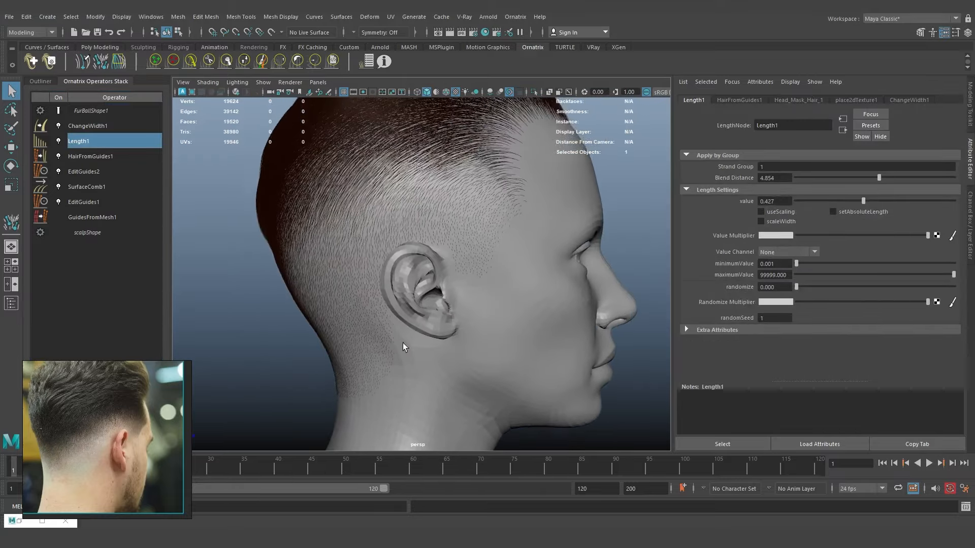
right_click_drag(403, 343, 446, 325, "alt")
left_click_drag(416, 325, 458, 312, "alt")
Compare the hair with the Length1 operator disabled and enabled around the side and nape.
left_click(58, 140)
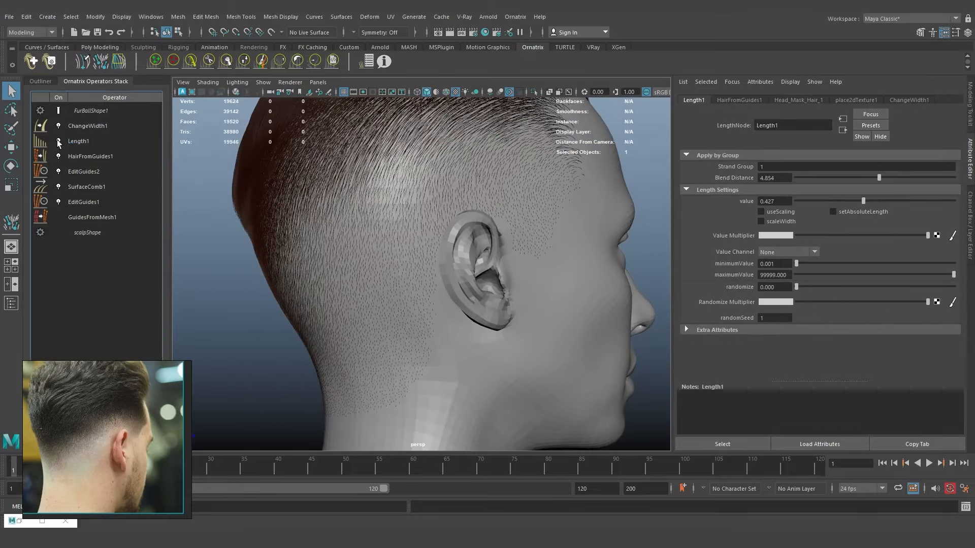
left_click(57, 140)
left_click(57, 140)
left_click(57, 140)
left_click(58, 140)
left_click(58, 140)
left_click_drag(295, 279, 226, 298, "alt")
left_click_drag(384, 298, 412, 305, "alt")
Inspect the EditGuides2 guides and the Length1 fade from the back, the side and the whole head.
left_click(77, 172)
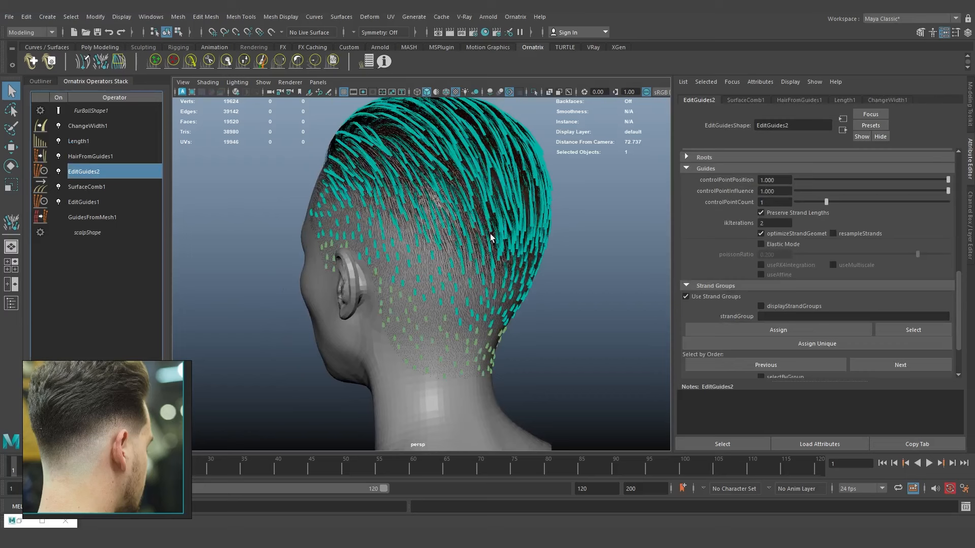
left_click(88, 141)
mouse_move(422, 284)
left_mouse_down("alt")
mouse_move(435, 284)
mouse_move(409, 285)
left_mouse_up("alt")
middle_click_drag(409, 286, 413, 297, "alt")
right_click_drag(413, 297, 447, 318, "alt")
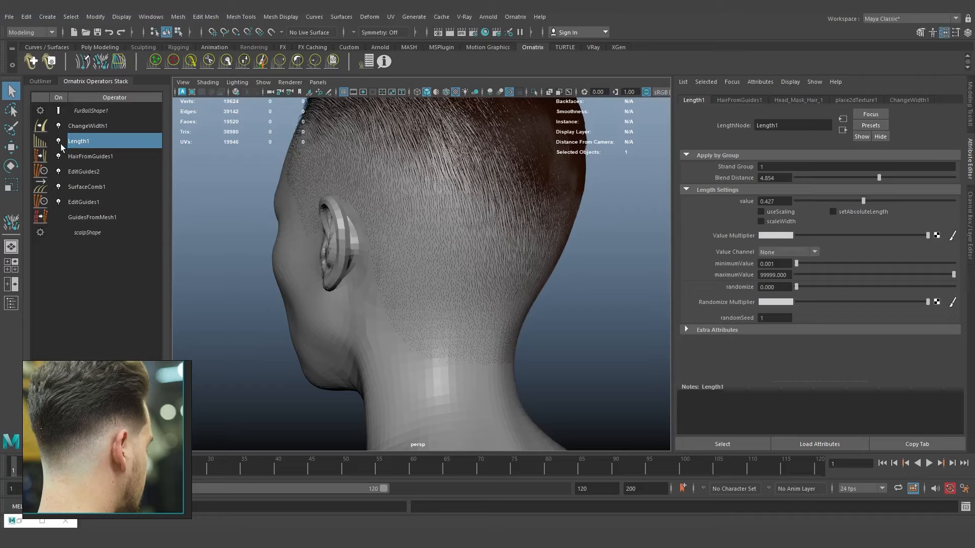
left_click_drag(527, 293, 559, 295, "alt")
right_click_drag(558, 294, 453, 282, "alt")
left_click_drag(452, 282, 559, 295, "alt")
right_click_drag(559, 294, 462, 293, "alt")
left_click_drag(462, 293, 508, 300, "alt")
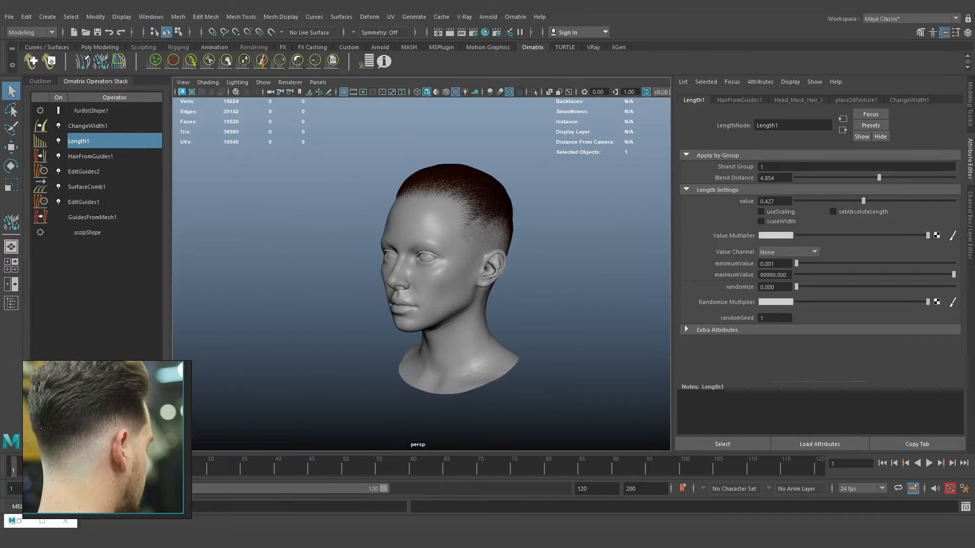
Switch to Substance 3D Painter and darken the mask's lower nape with black paint using a brush size of 47.35.
left_click(187, 490)
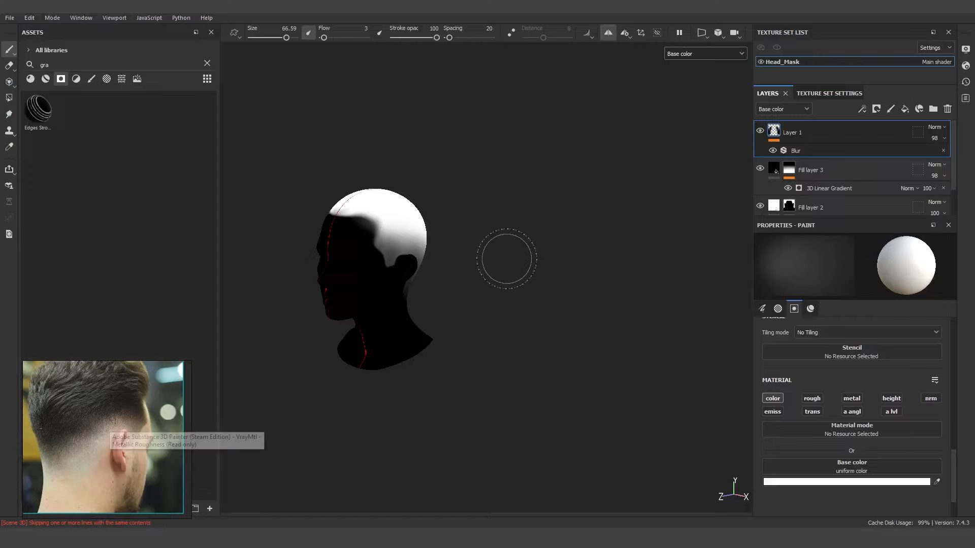
right_click_drag(465, 288, 466, 260, "alt")
middle_click_drag(466, 261, 561, 272, "alt")
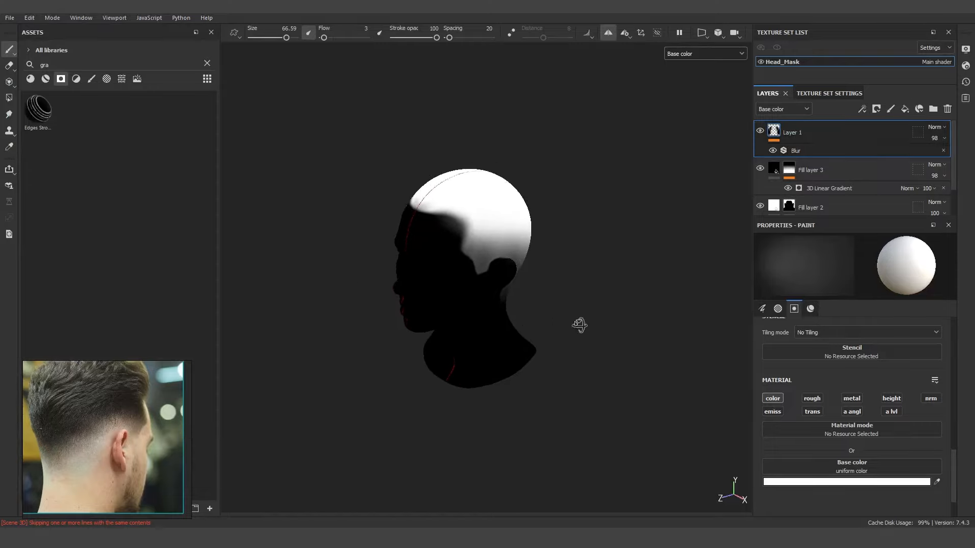
left_click_drag(579, 327, 553, 316, "alt")
left_click_drag(577, 261, 523, 236, "alt")
right_click_drag(523, 236, 664, 254, "alt")
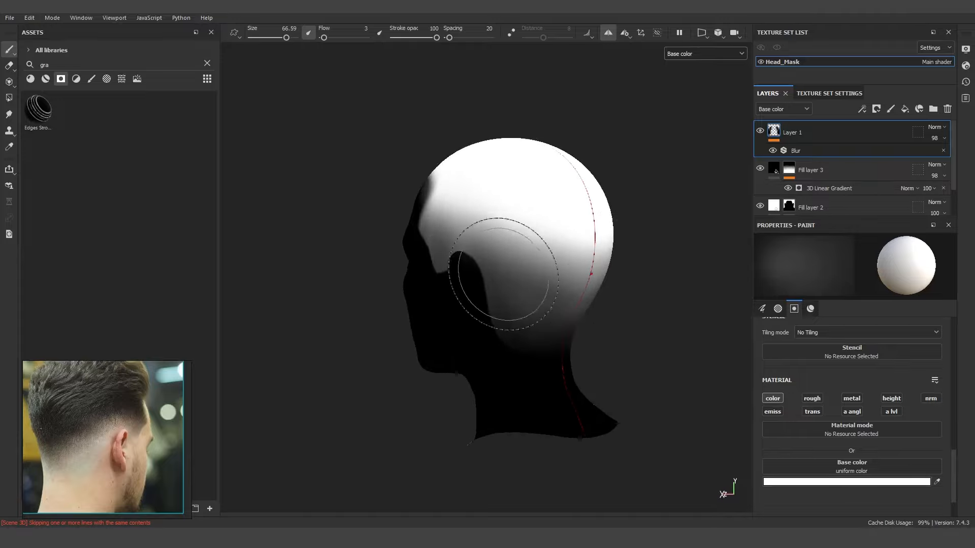
left_click(838, 482)
left_click(802, 369)
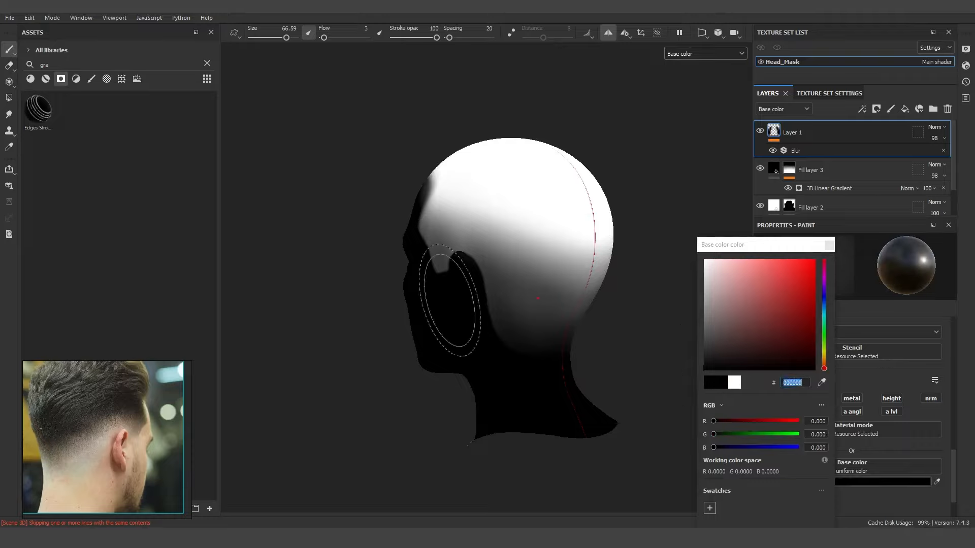
left_click(830, 245)
right_click_drag(518, 313, 495, 315, "ctrl")
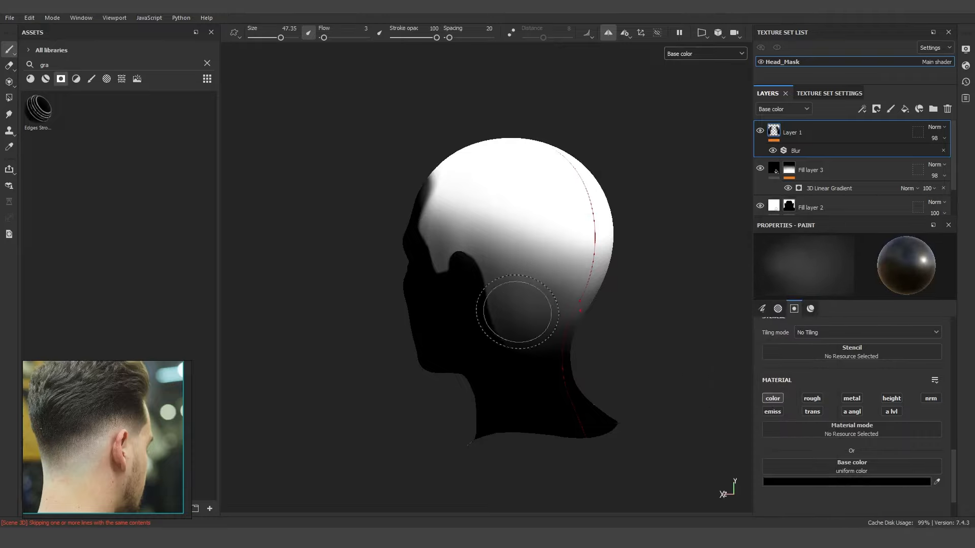
mouse_move(476, 330)
left_mouse_down()
mouse_move(494, 348)
mouse_move(554, 360)
left_mouse_up()
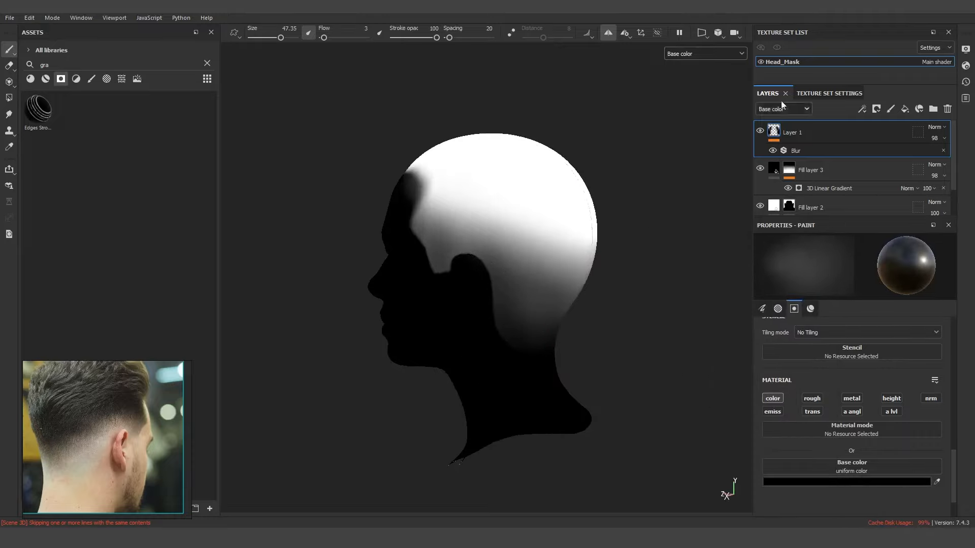
Rename the texture set as Head_Mask_lenght.
double_click(797, 61)
left_click(813, 61)
type("_lenght")
key("Return")
scroll(653, 348, "down", 3)
left_click_drag(652, 348, 751, 345, "alt")
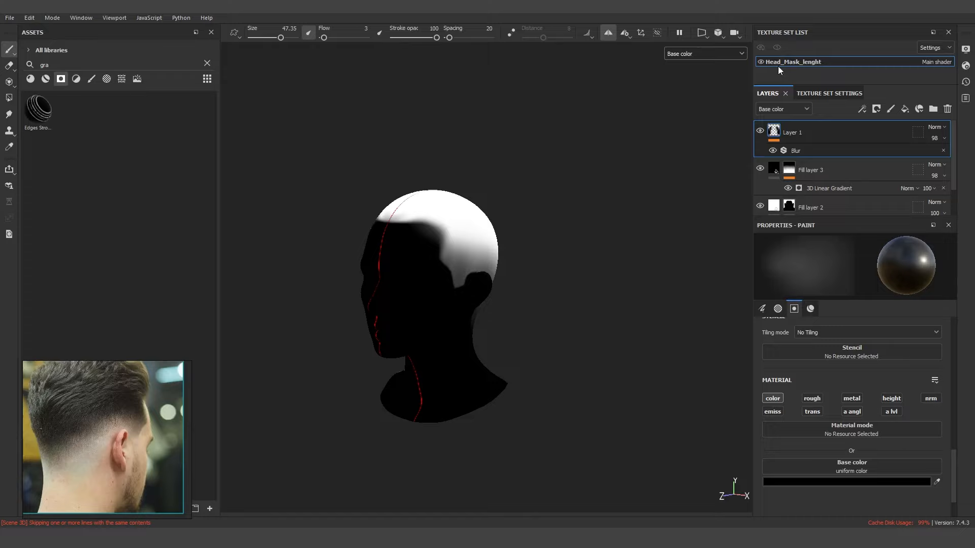
Export the textures of the Head_Mask_lenght texture set.
left_click(10, 18)
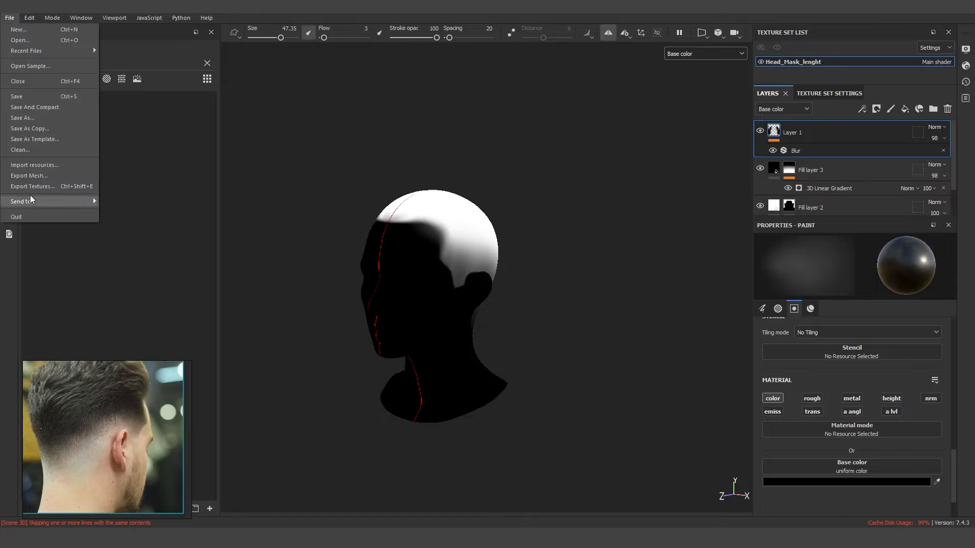
left_click(36, 198)
left_click(730, 447)
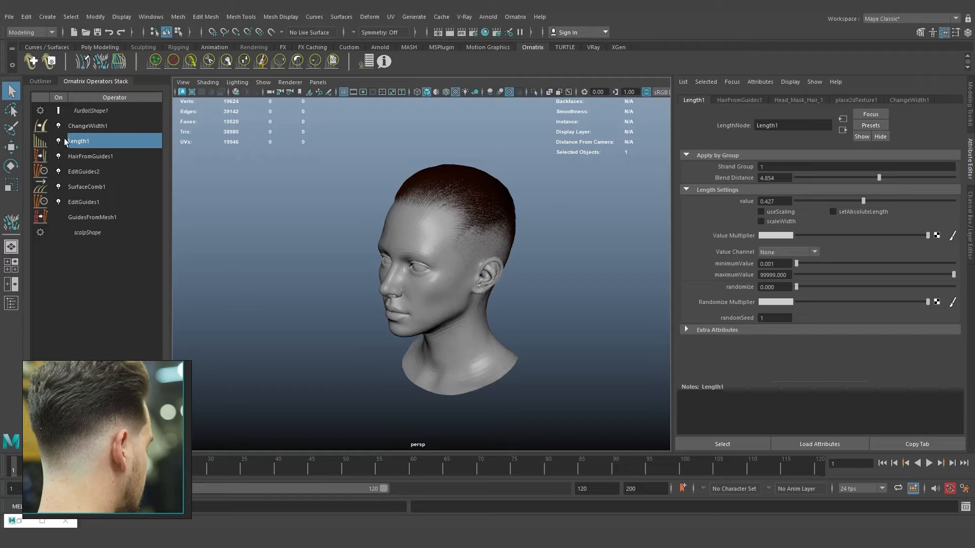
Return to Maya and disable the Length1 and HairFromGuides1 operators so only the guides are displayed.
right_click(84, 139)
left_click(60, 142)
left_click(58, 141)
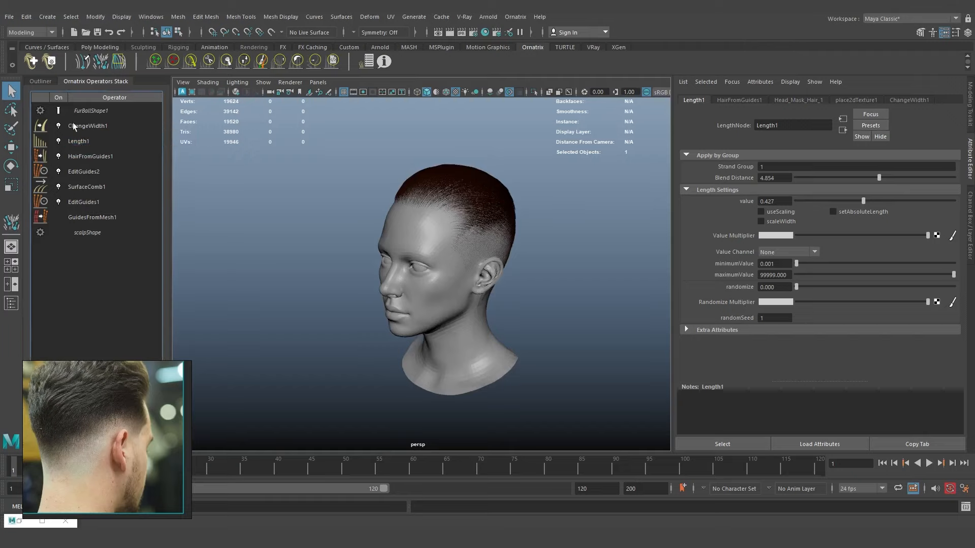
left_click_drag(485, 261, 401, 259, "alt")
left_click(98, 173)
left_click(90, 188)
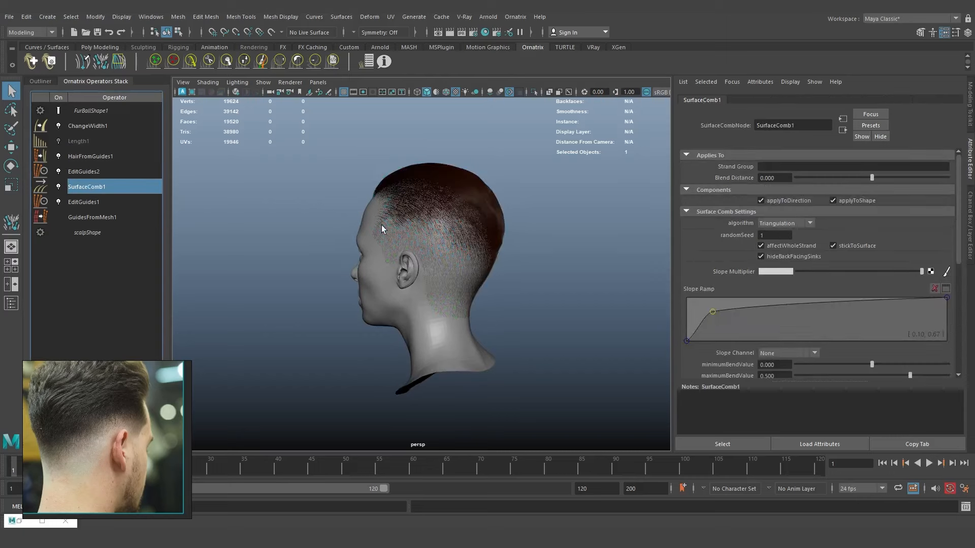
left_click(59, 156)
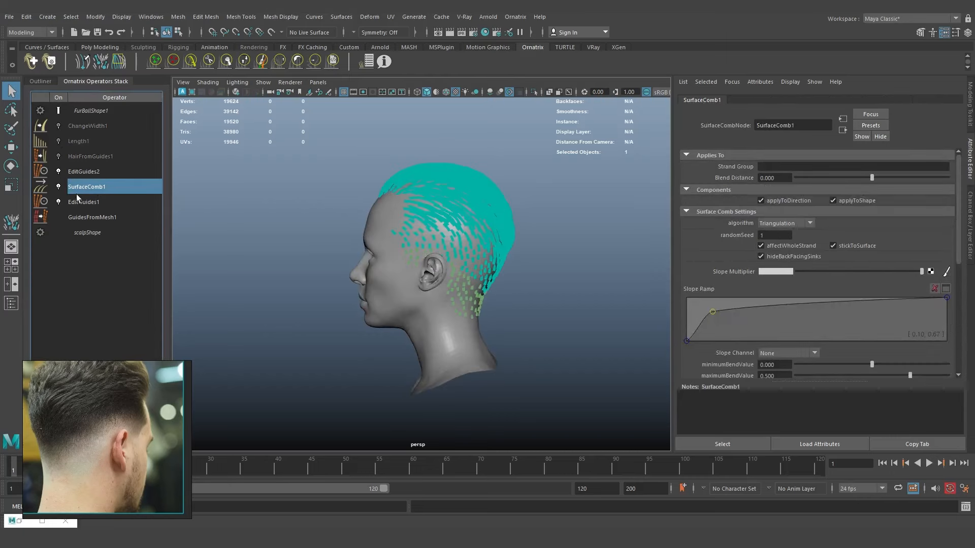
Turn off affectWholeStrand in SurfaceComb1 and add a Length operator directly above it.
left_click(787, 249)
left_click_drag(509, 257, 417, 264, "alt")
scroll(542, 297, "up", 5)
scroll(542, 296, "down", 5)
left_click(515, 17)
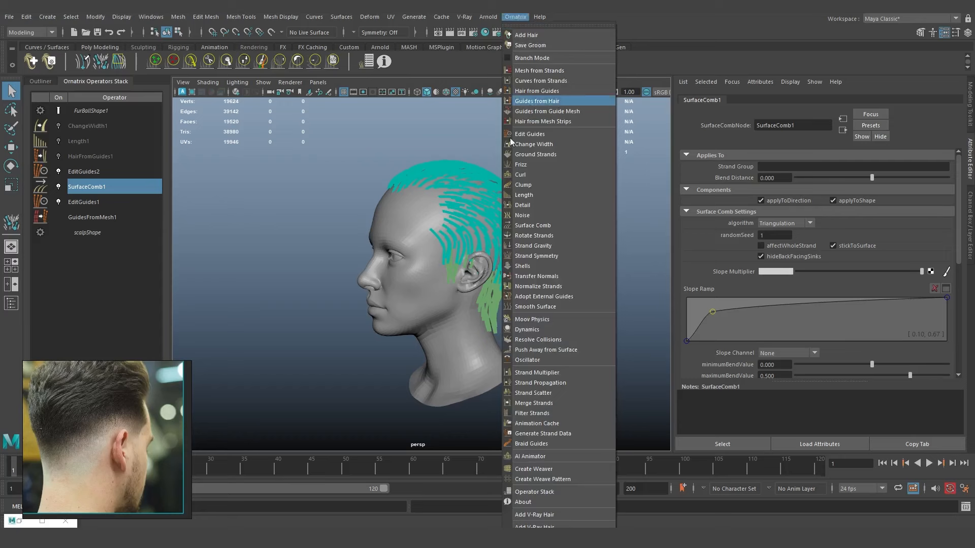
left_click(533, 203)
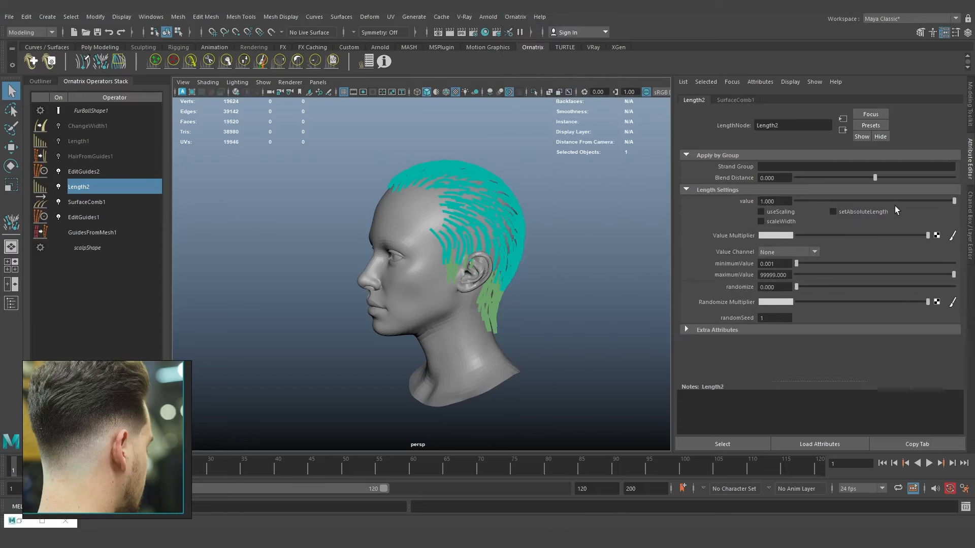
Open the Hypershade and bring in the exported Head_Mask_lenght_Hair.png as a file texture.
left_click(486, 34)
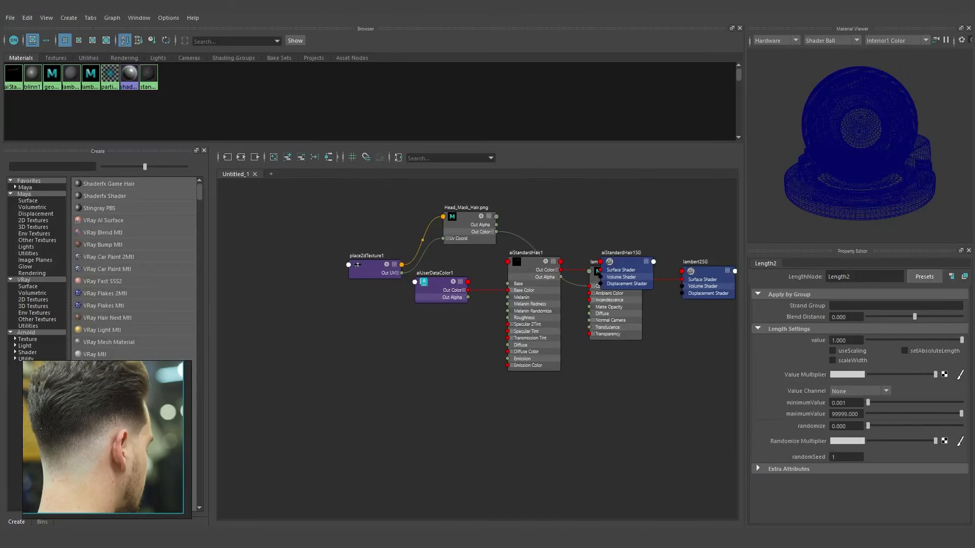
key("alt+Tab")
left_click_drag(305, 316, 419, 393)
left_click_drag(408, 500, 354, 330)
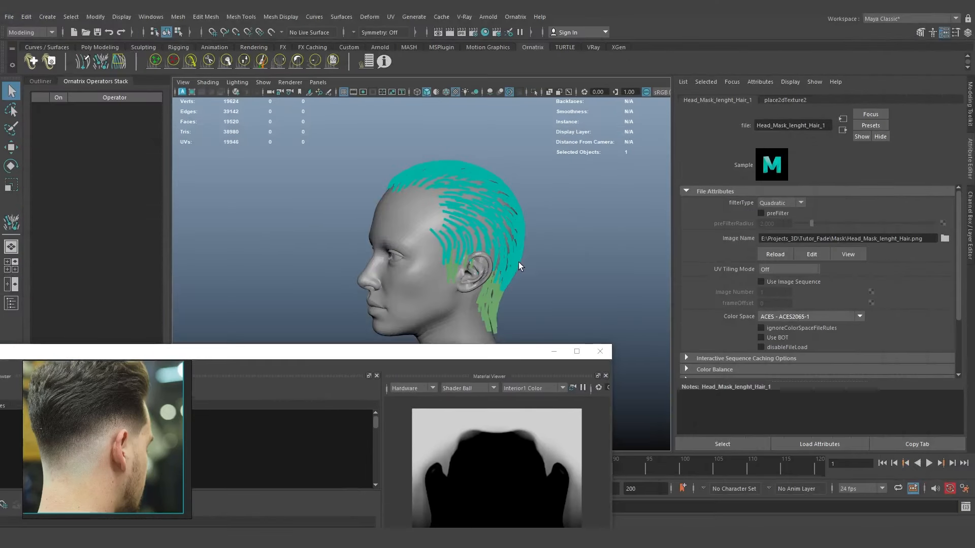
Connect the Head_Mask_lenght_Hair file texture to the Value Multiplier of the Length2 operator and minimize the Hypershade.
left_click(516, 261)
left_click(111, 185)
left_click_drag(357, 350, 373, 120)
scroll(276, 410, "down", 3)
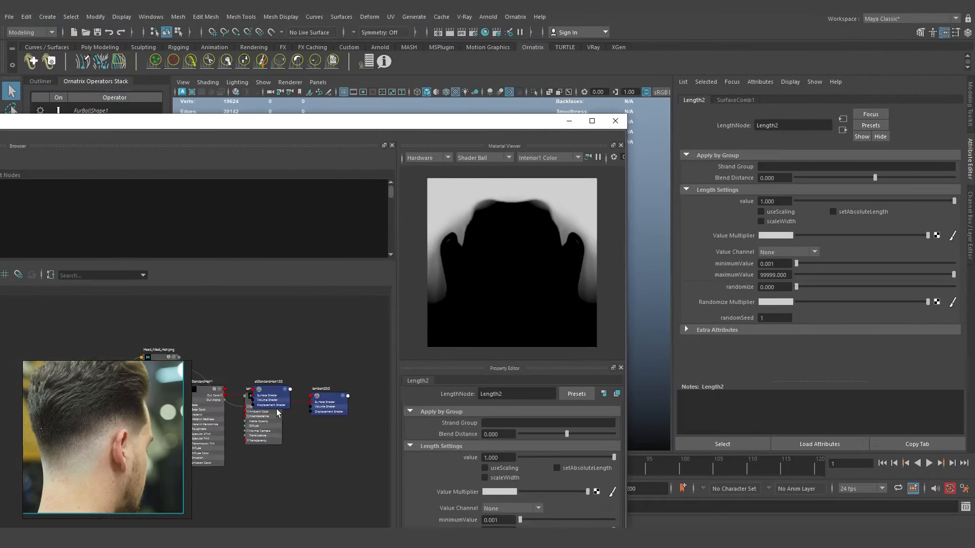
scroll(218, 410, "down", 2)
scroll(252, 404, "up", 5)
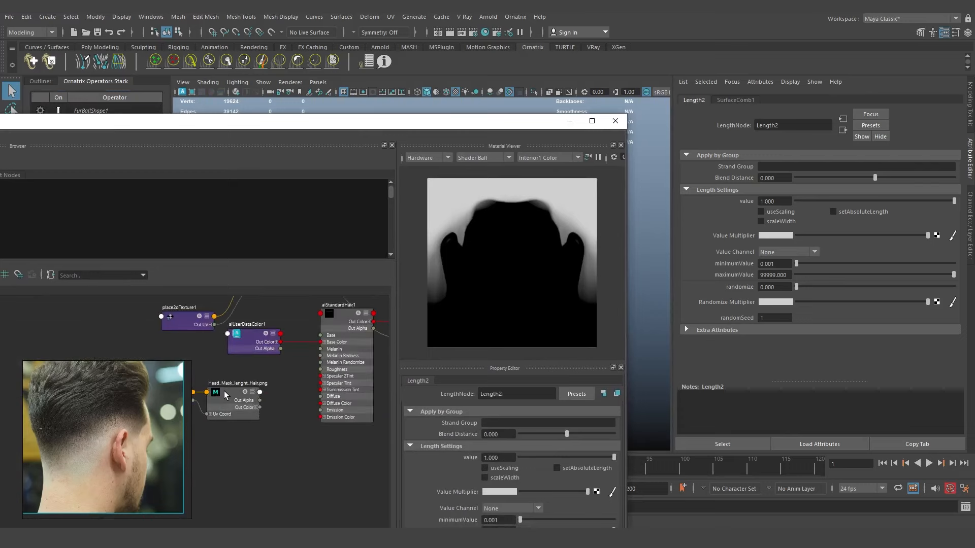
middle_click_drag(225, 396, 850, 237)
left_click(569, 121)
Toggle the Length2 operator off and on to compare the guide lengths at the back and side of the head.
left_click_drag(458, 230, 404, 279, "alt")
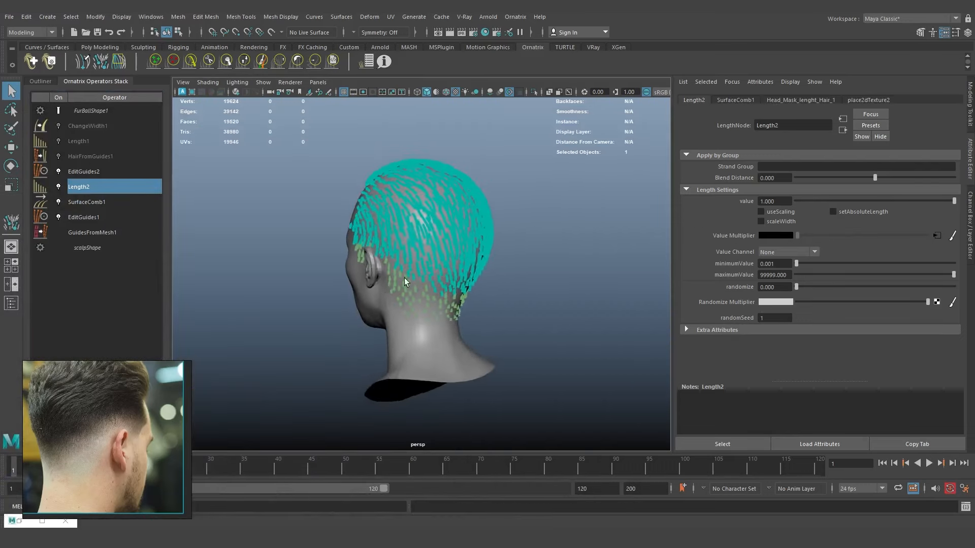
right_click_drag(404, 279, 451, 324, "alt")
left_click(58, 187)
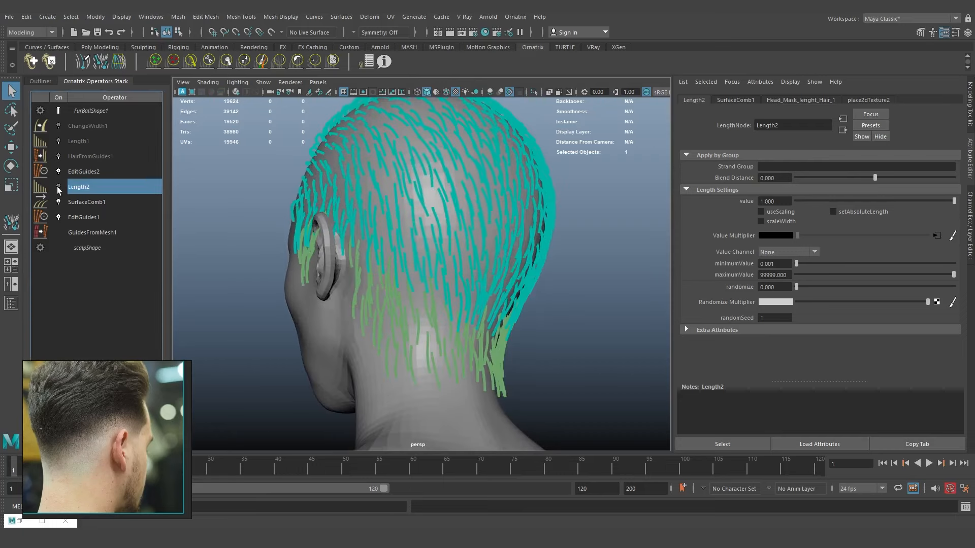
left_click(58, 187)
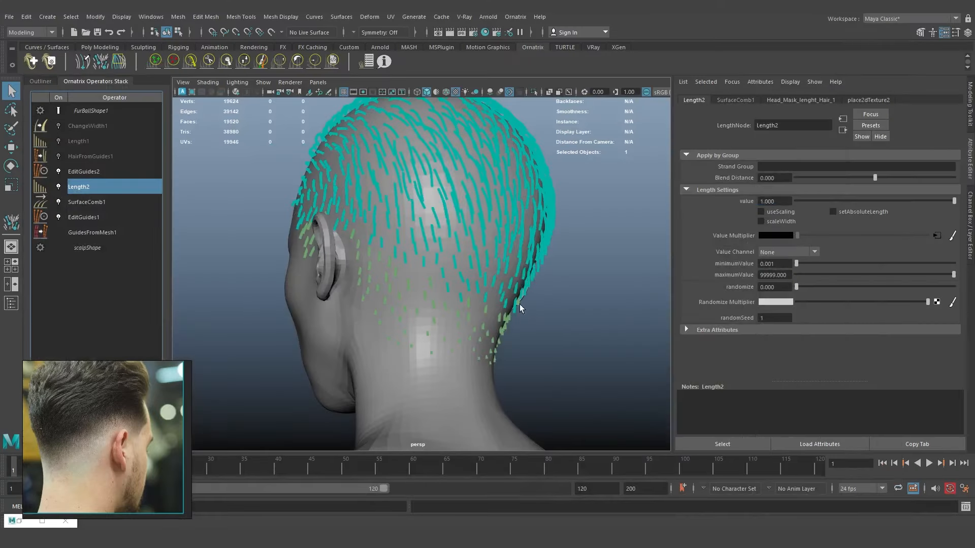
left_click_drag(635, 335, 500, 336, "alt")
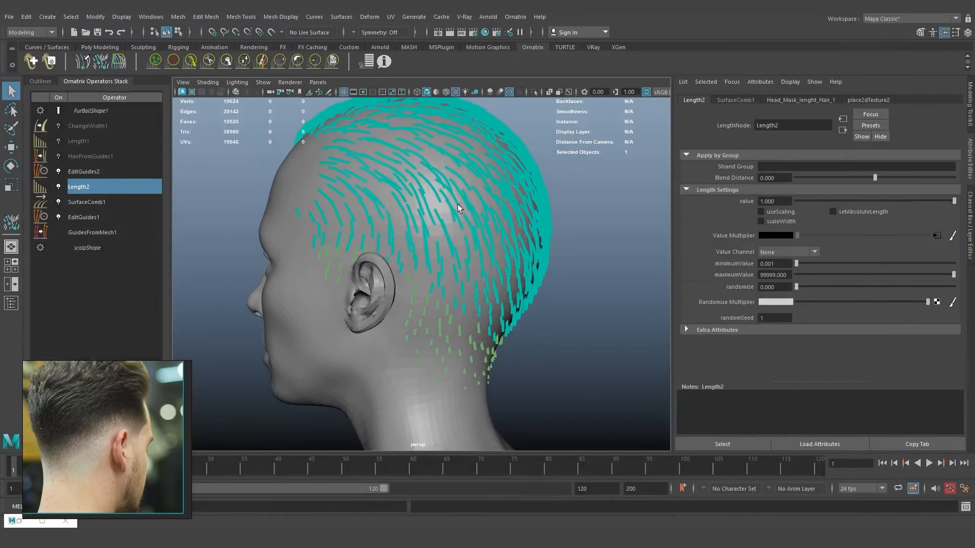
left_click(59, 186)
left_click(59, 187)
mouse_move(421, 267)
left_mouse_down("alt")
mouse_move(437, 267)
mouse_move(429, 268)
left_mouse_up("alt")
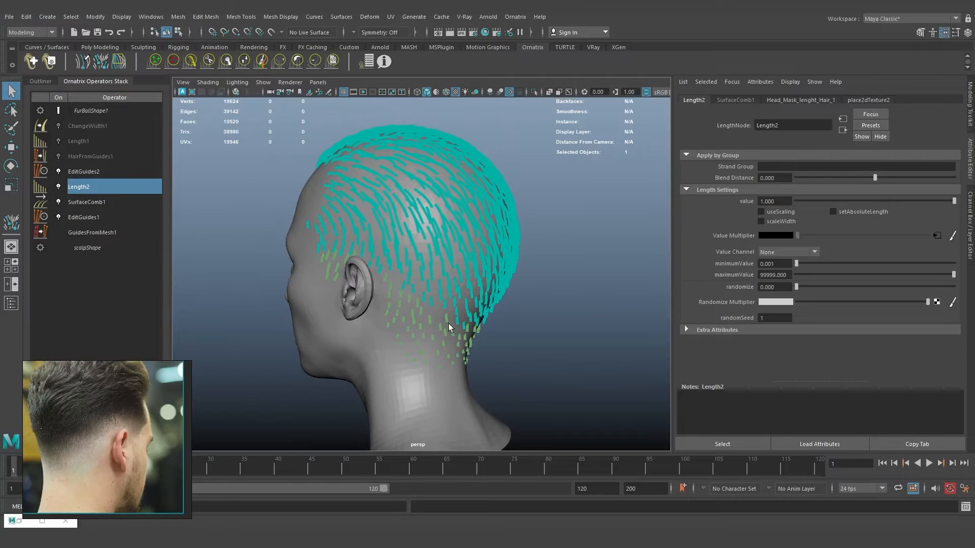
Re-enable the HairFromGuides1, Length1 and ChangeWidth1 operators to display the full hair on both sides of the head.
left_click(59, 156)
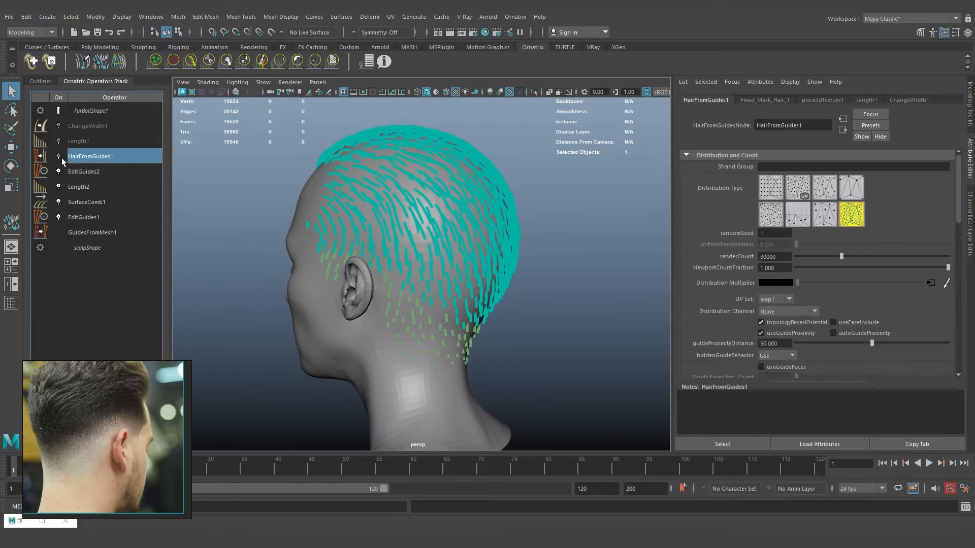
left_click_drag(430, 241, 257, 276, "alt")
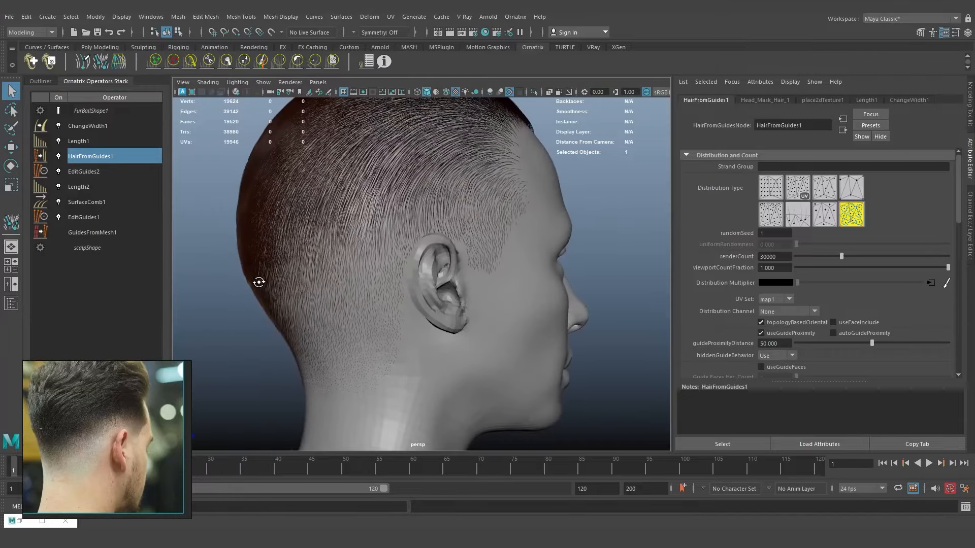
left_click_drag(184, 220, 481, 283, "alt")
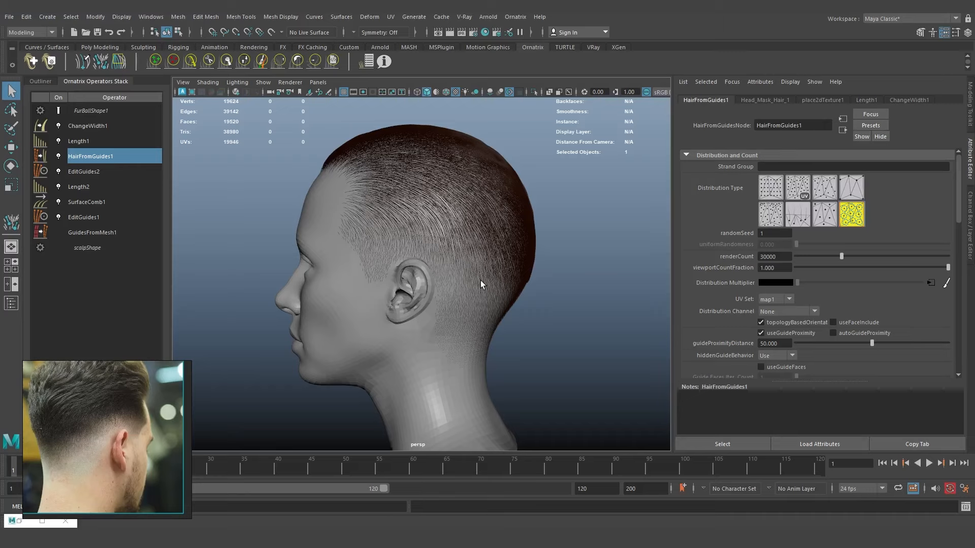
Display the SurfaceComb1 direction guides, examine them around the head, and return to the selection tool.
left_click(106, 201)
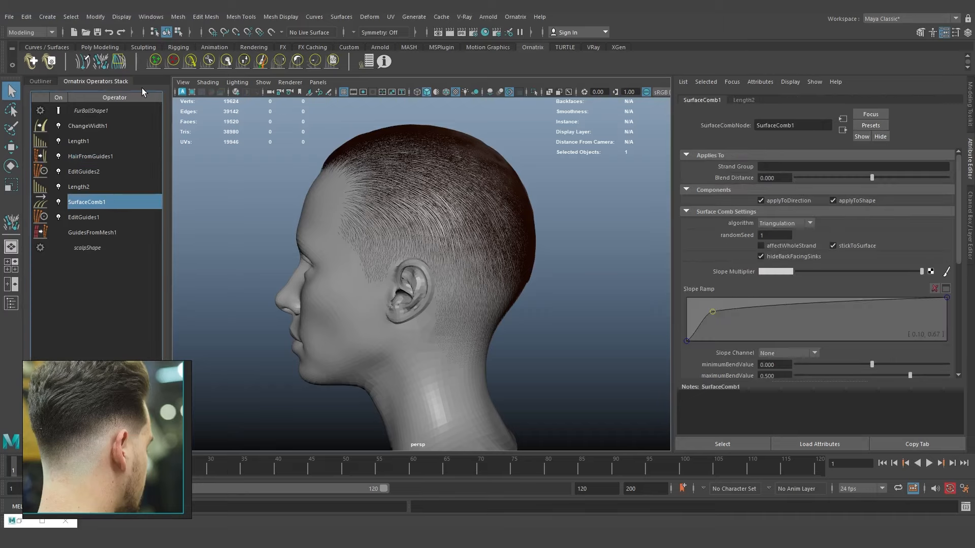
left_click(99, 63)
left_click_drag(387, 300, 422, 307, "alt")
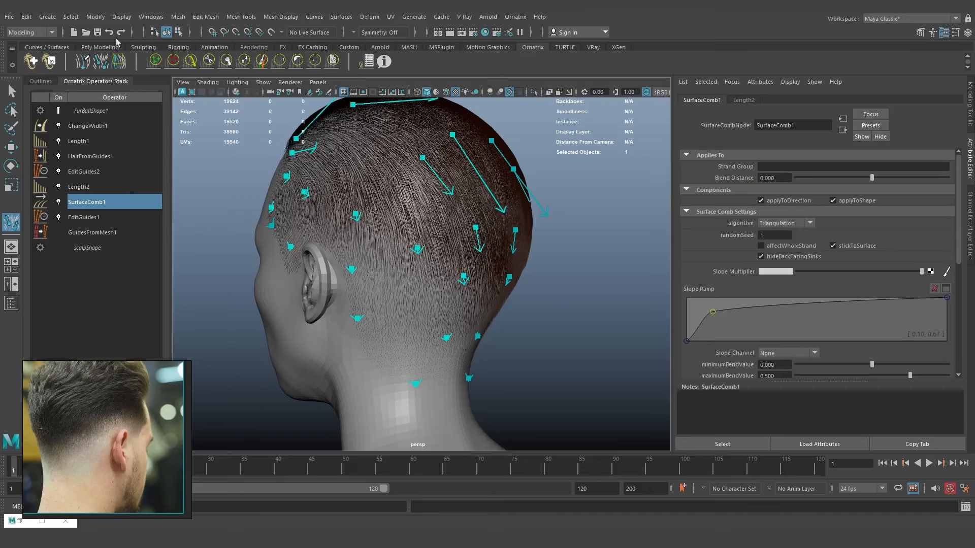
left_click(89, 171)
scroll(450, 239, "down", 3)
left_click(87, 142)
scroll(400, 219, "down", 2)
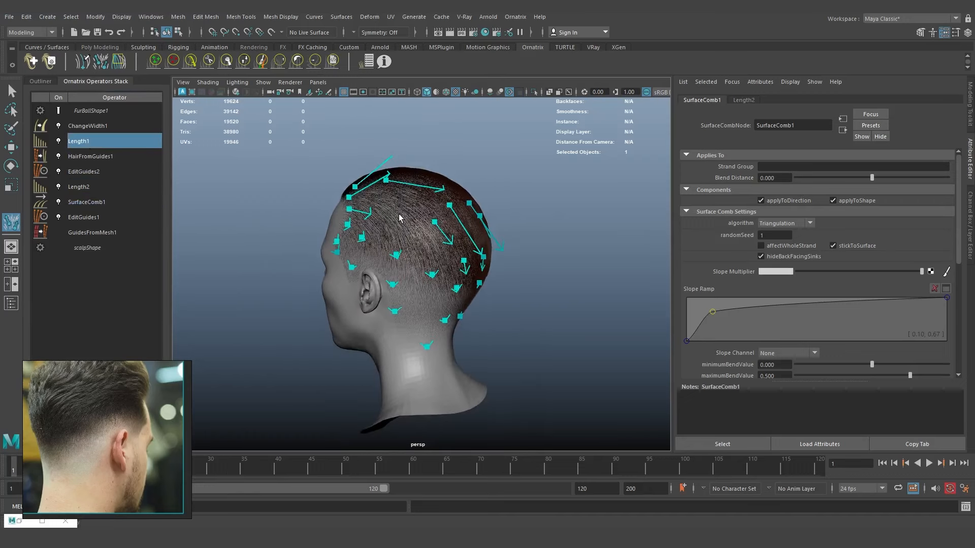
left_click(10, 91)
Toggle the Length1 operator off and on to compare its effect on the fade around the nape and ears.
left_click(92, 155)
left_click(87, 142)
left_click_drag(358, 254, 387, 283, "alt")
scroll(407, 260, "up", 5)
left_click(59, 141)
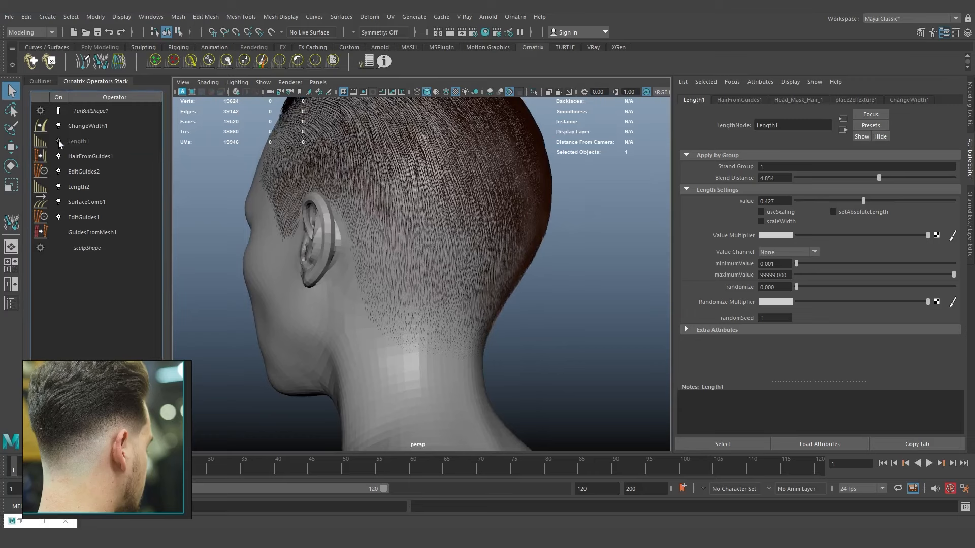
left_click(59, 141)
scroll(440, 251, "down", 3)
left_click_drag(456, 239, 473, 263, "alt")
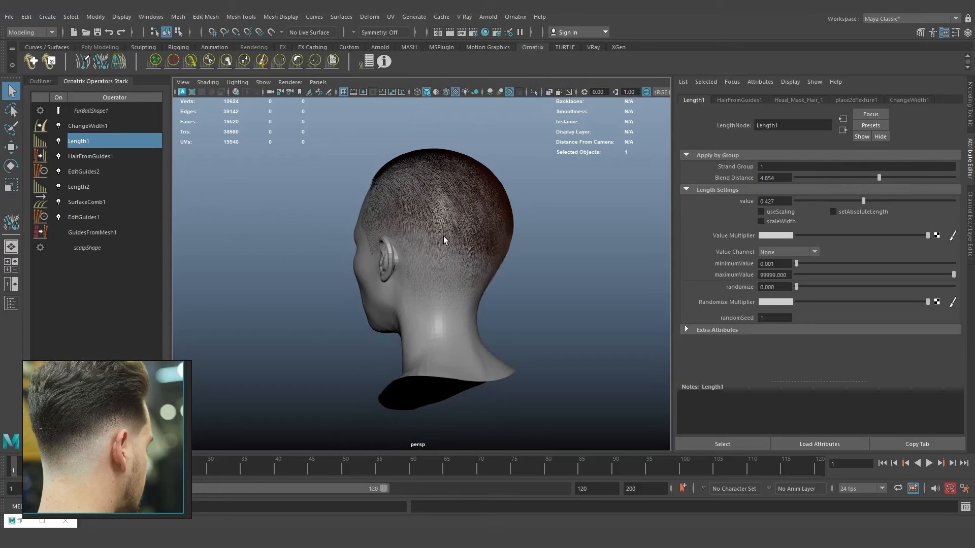
left_click_drag(424, 260, 381, 262, "alt")
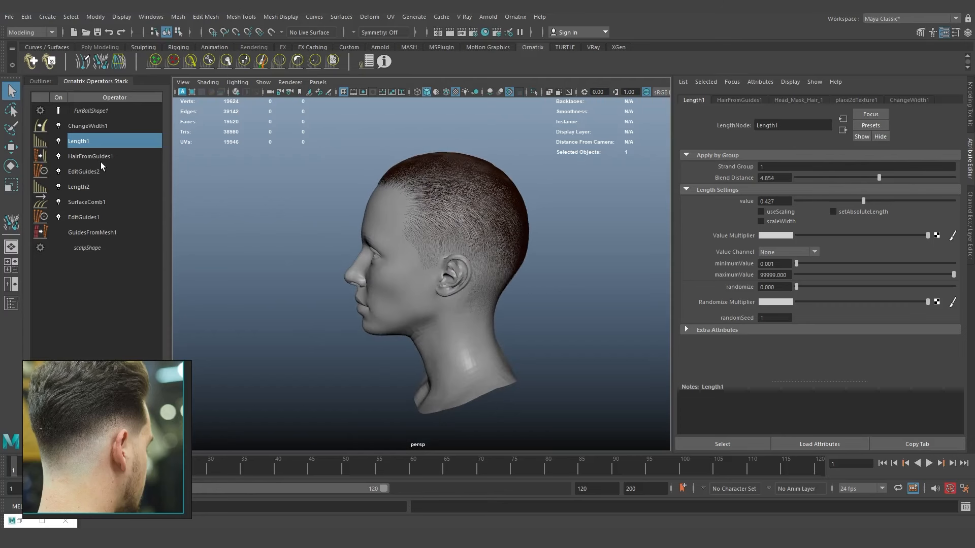
Set the renderCount of the HairFromGuides1 operator to 60000 and check the denser hair from the front.
left_click(92, 156)
double_click(766, 257)
type("60000")
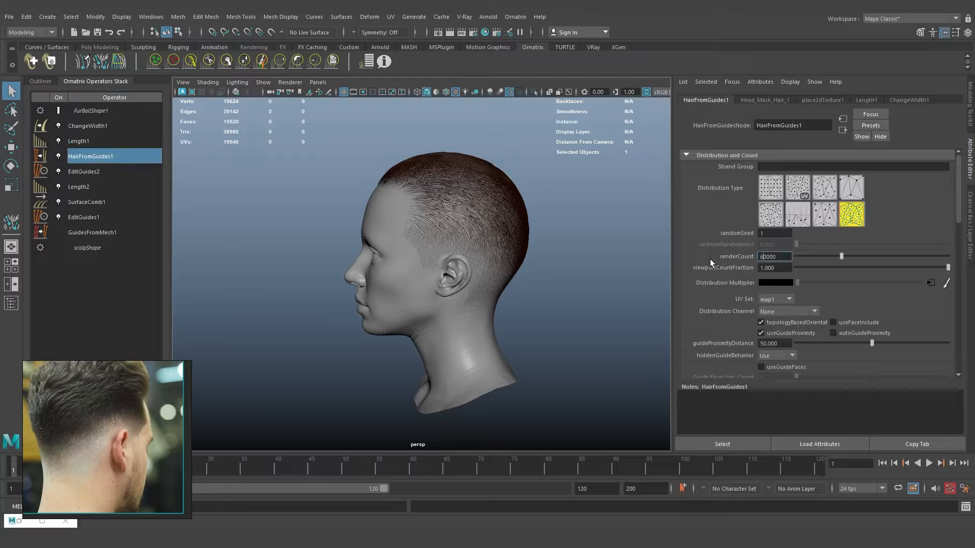
key("Return")
left_click_drag(528, 311, 464, 303, "alt")
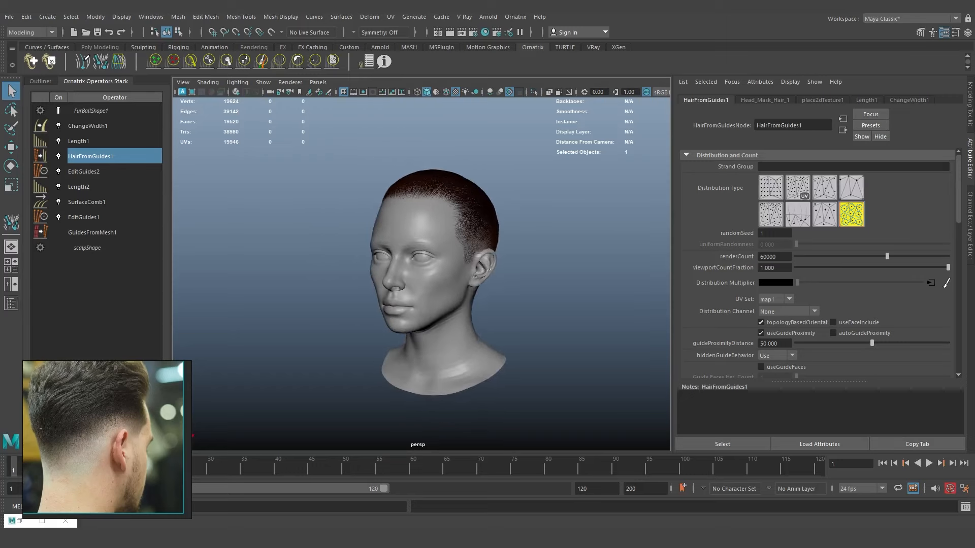